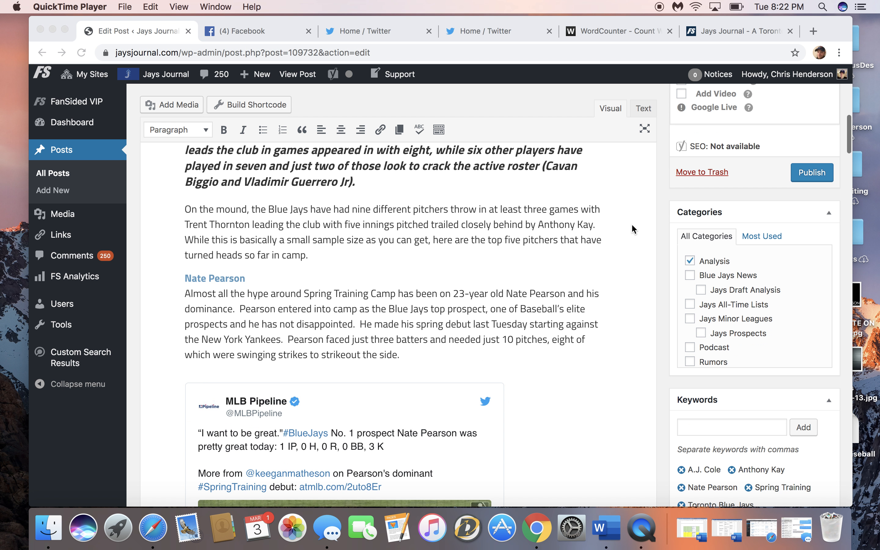
Review the draft post's opening paragraphs, Nate Pearson section, title and featured image
scroll(632, 225, "up", 5)
scroll(631, 229, "up", 5)
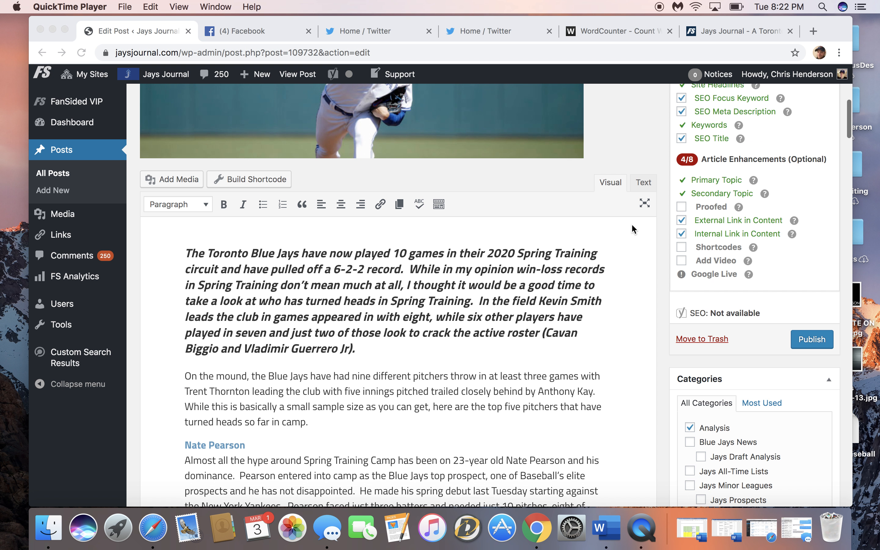
scroll(631, 229, "down", 2)
left_click(604, 33)
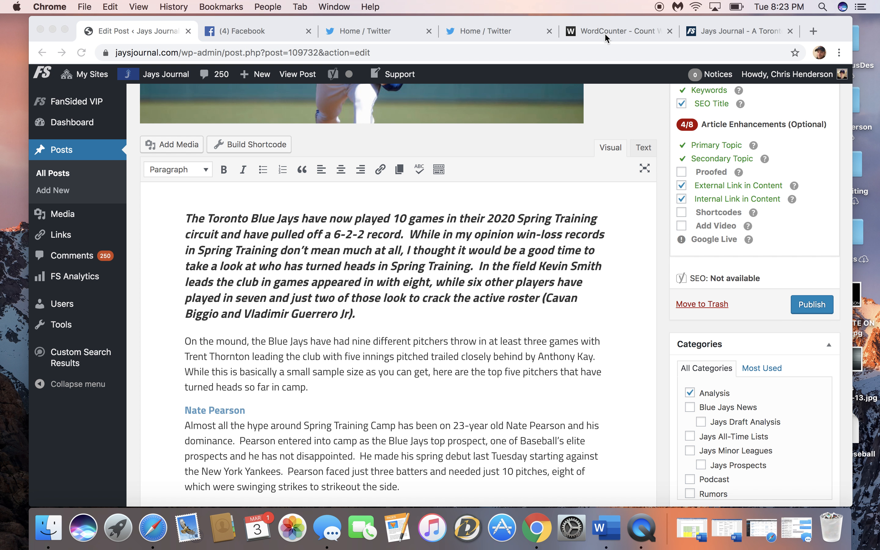
left_click(142, 32)
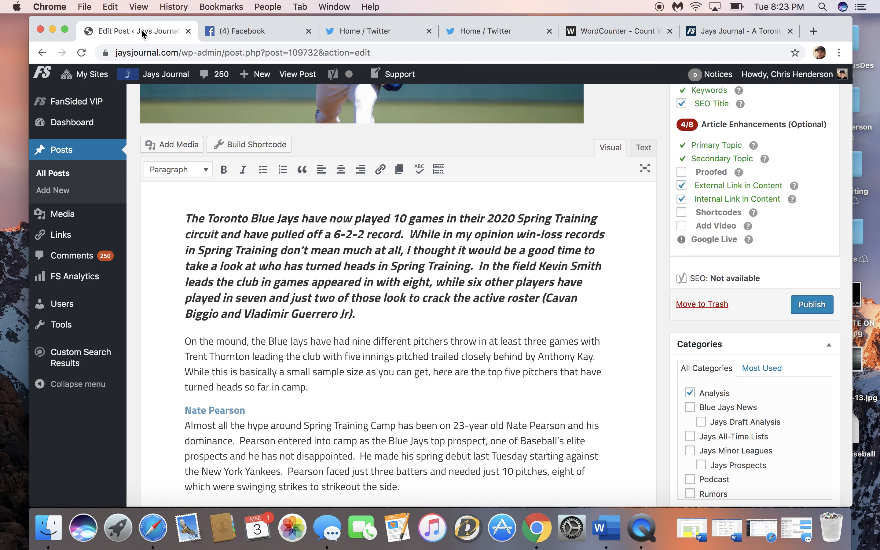
scroll(489, 246, "down", 7)
scroll(489, 246, "up", 4)
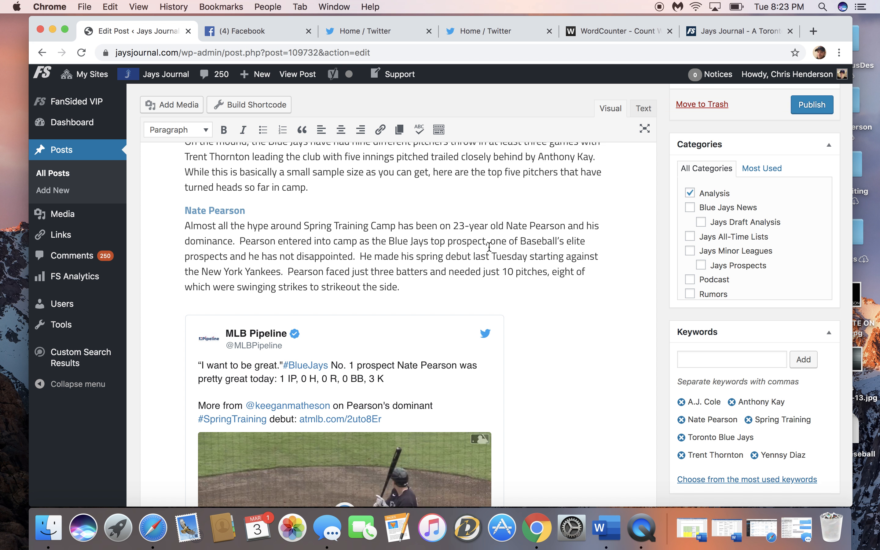
scroll(489, 246, "up", 3)
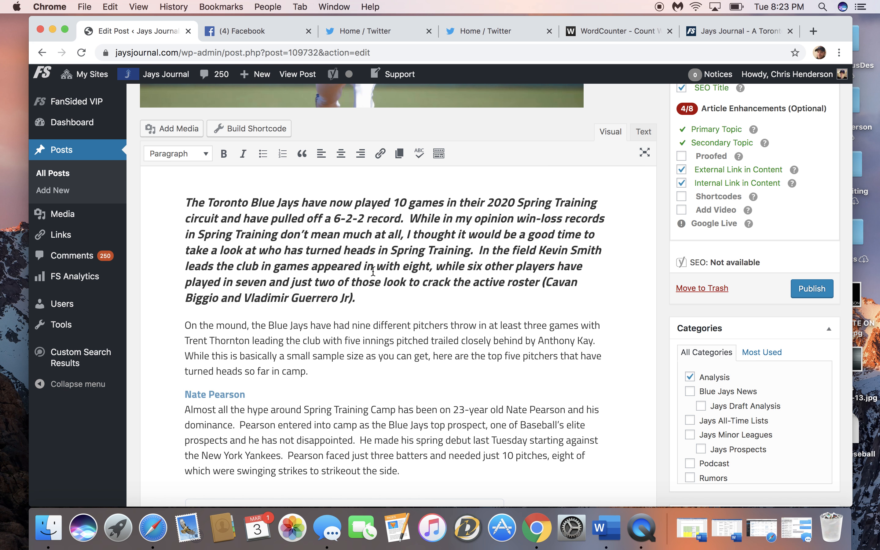
scroll(382, 291, "up", 9)
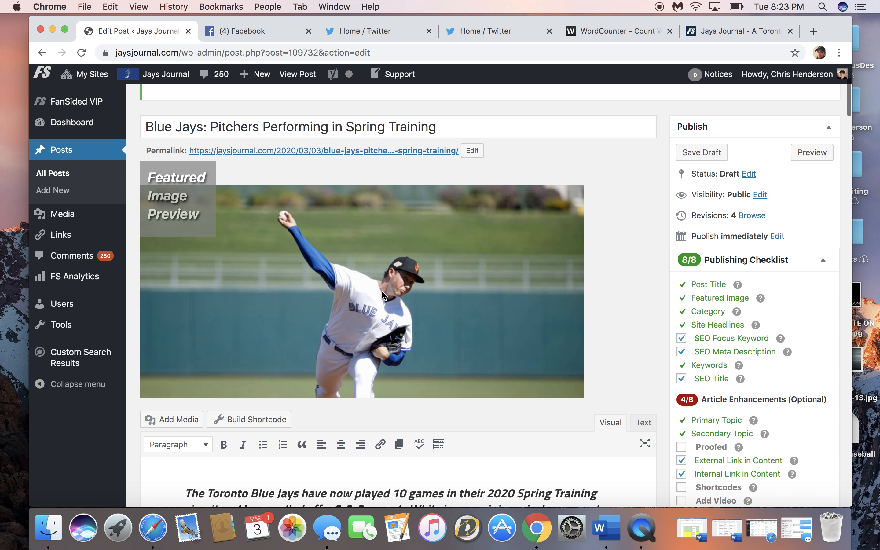
Split the bold italic introduction into two paragraphs after the sentence ending "6-2-2 record."
scroll(382, 293, "down", 7)
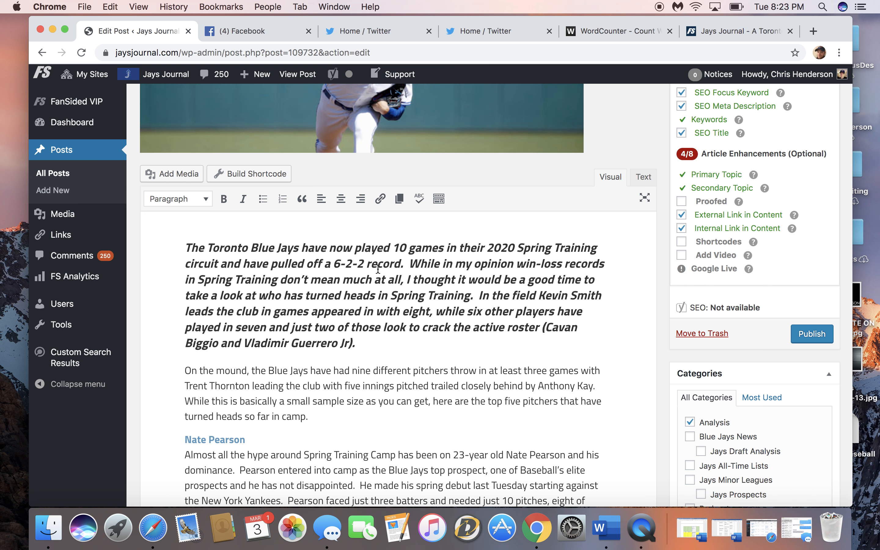
scroll(433, 296, "down", 1)
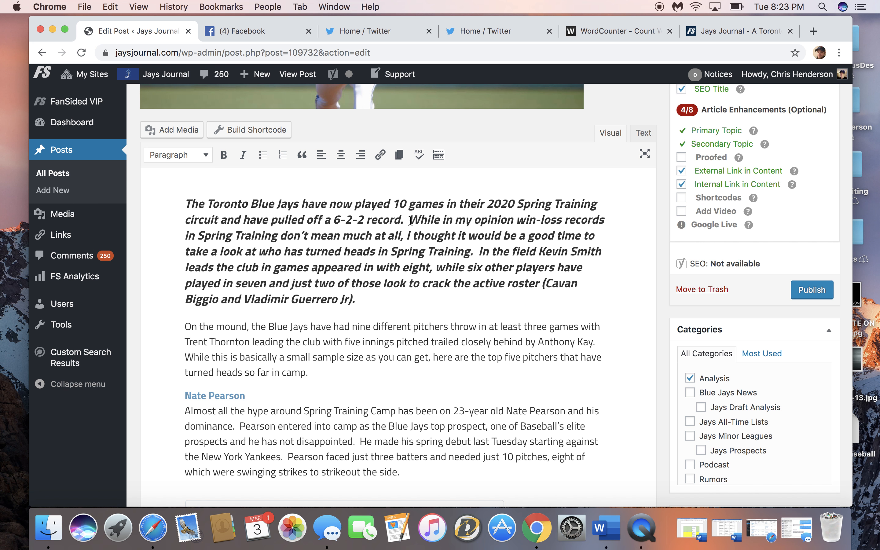
left_click(410, 219)
key("Return")
Format the text starting "While in my opinion" as Paragraph and add a blank line above the Nate Pearson heading
left_click_drag(482, 299, 184, 229)
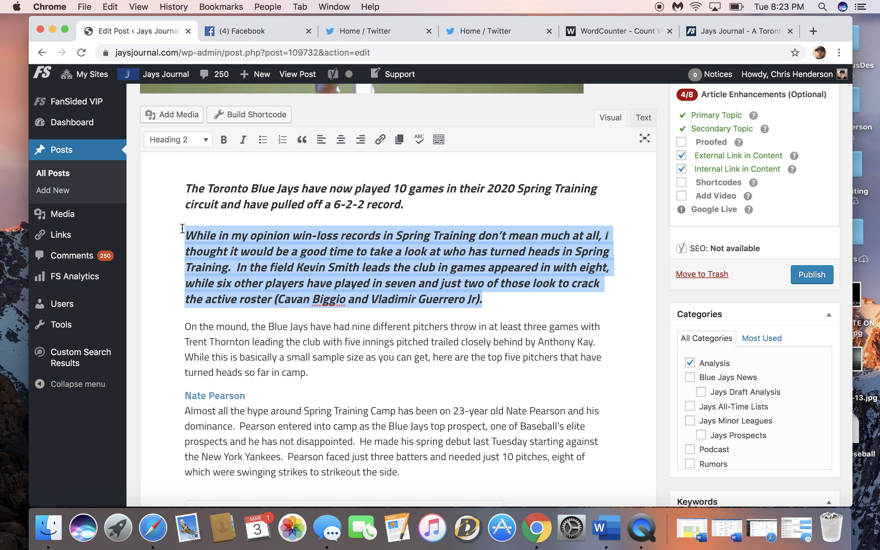
left_click(186, 142)
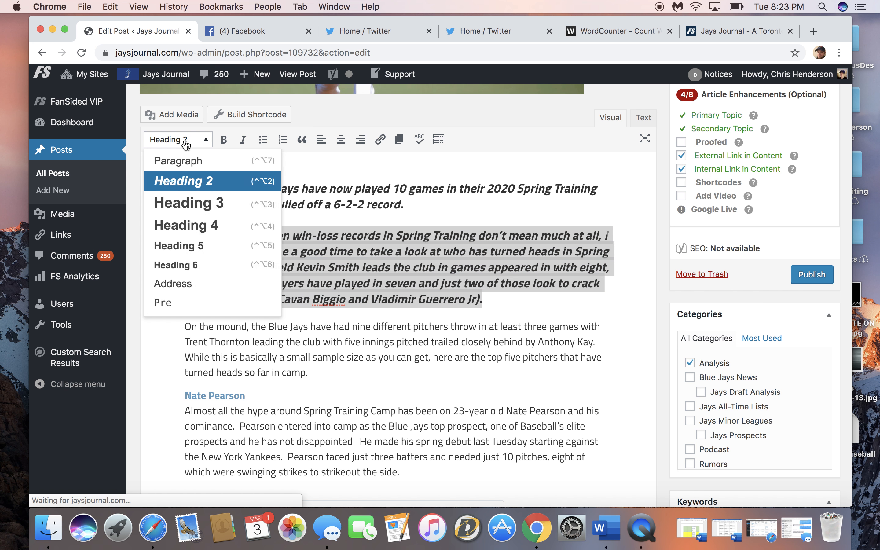
left_click(187, 160)
left_click(583, 291)
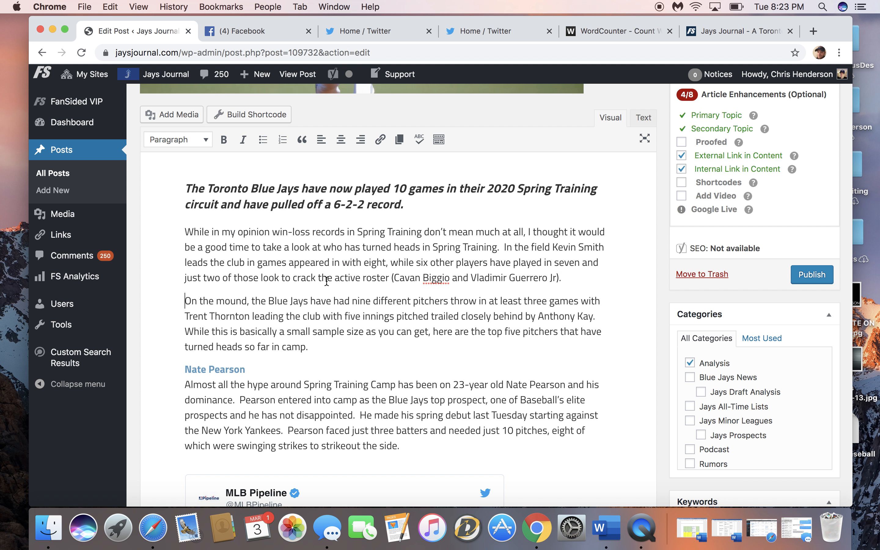
key("Return")
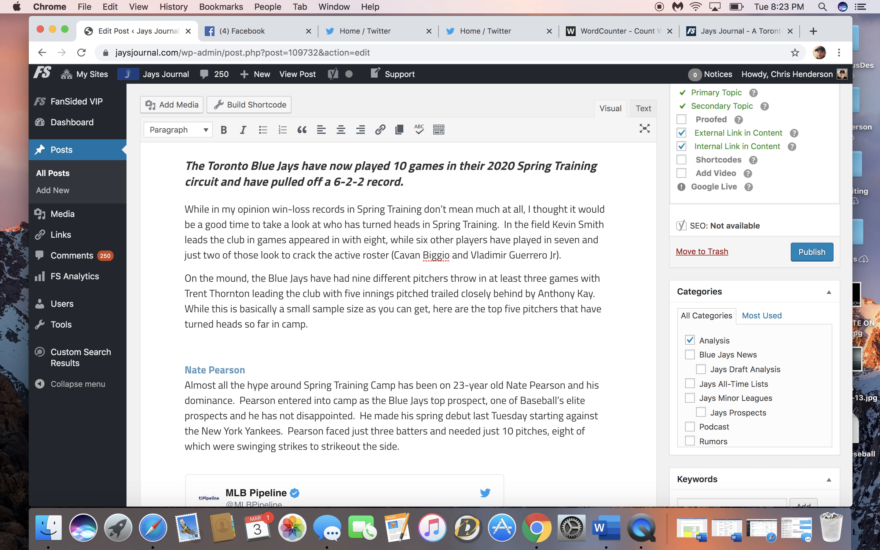
Add an empty line above the opening heading sentence and place the cursor on it
scroll(290, 207, "up", 10)
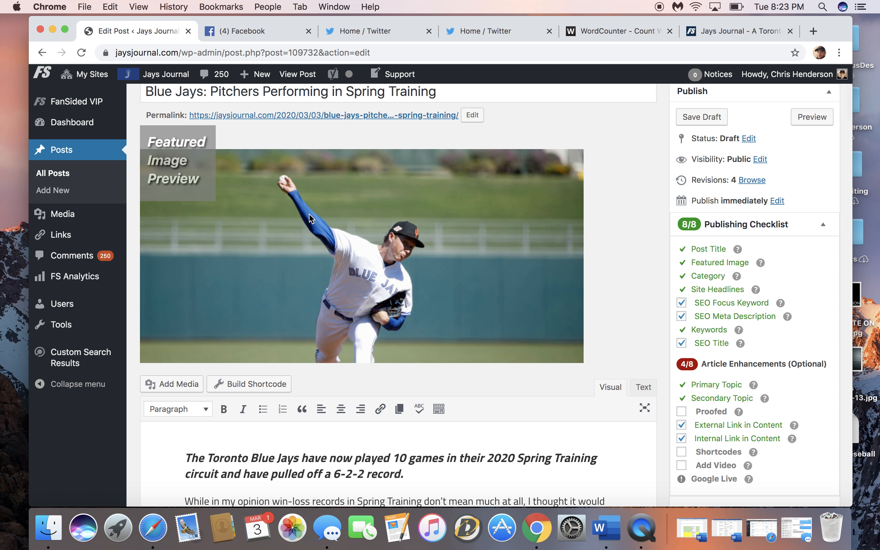
scroll(638, 233, "down", 4)
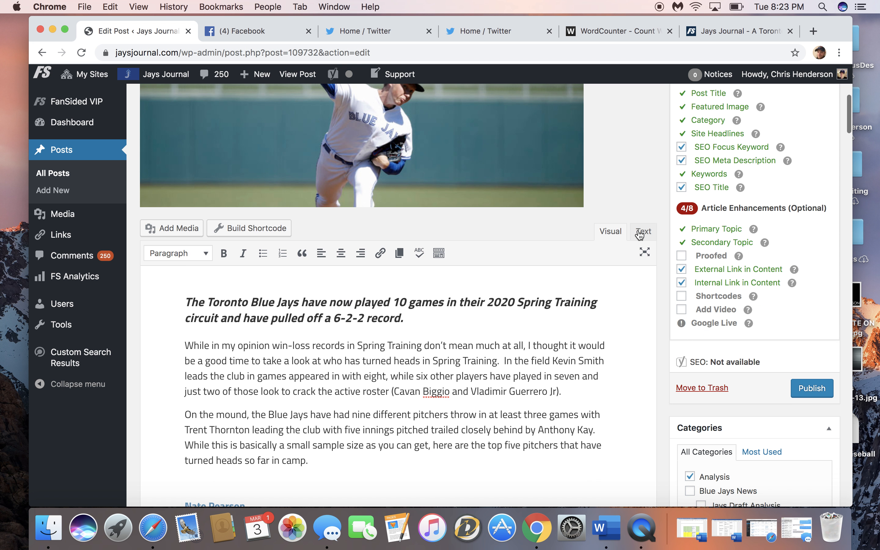
left_click(189, 302)
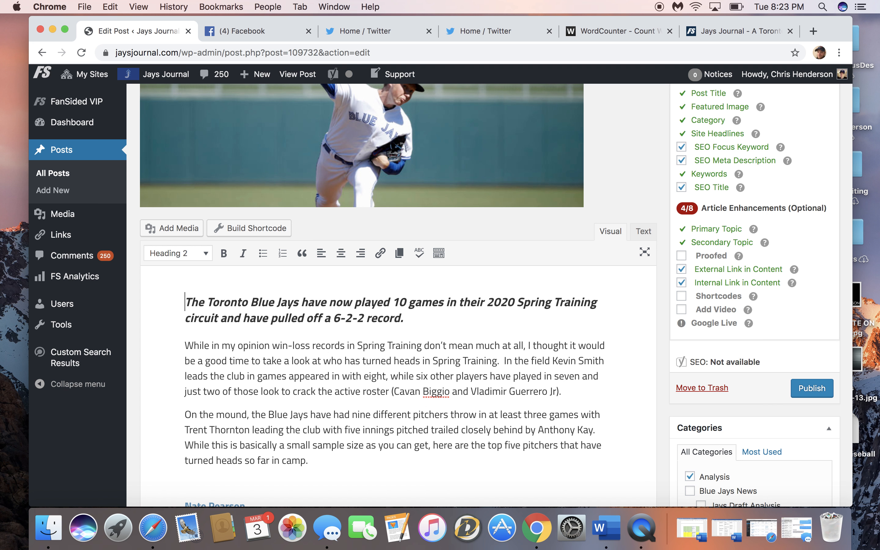
key("Return")
key("Up")
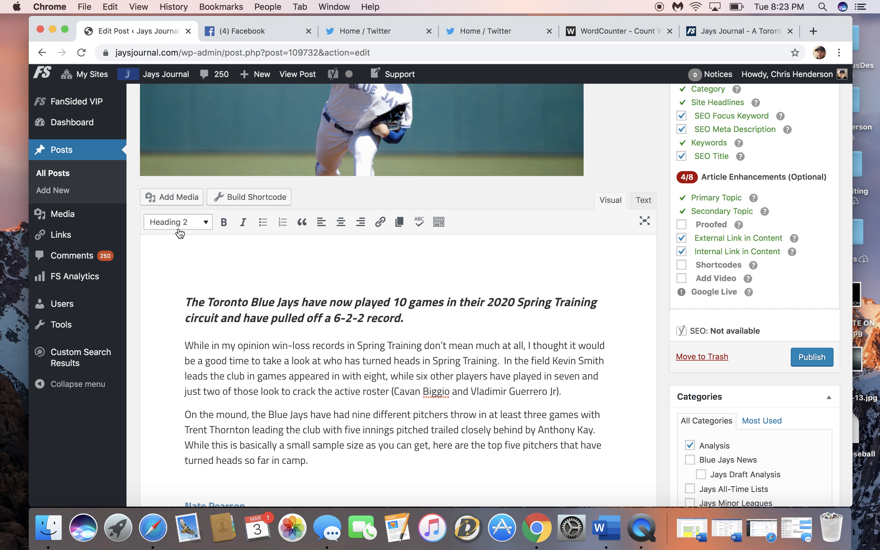
Open the Getty Images library for adding media and search for "Charlie Montoyo"
left_click(162, 197)
left_click(104, 275)
type("Ch")
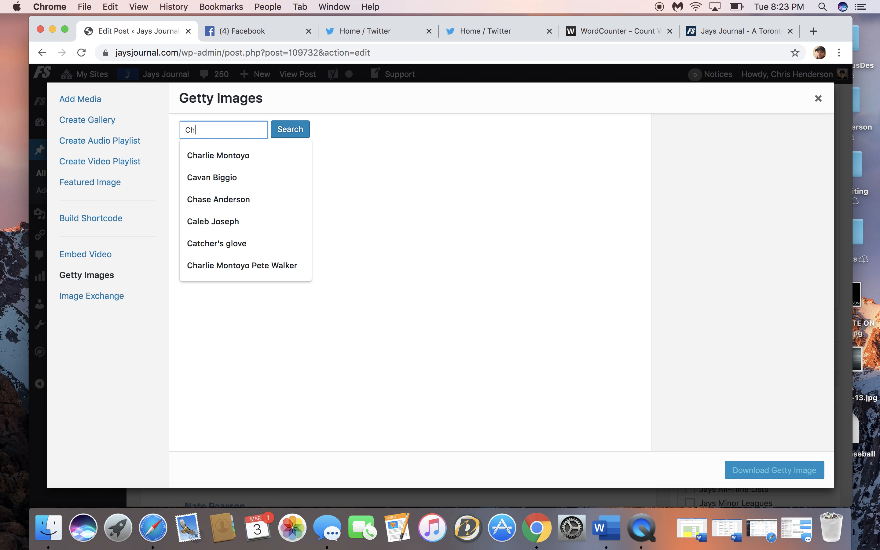
type("arlie Montoyo")
key("Return")
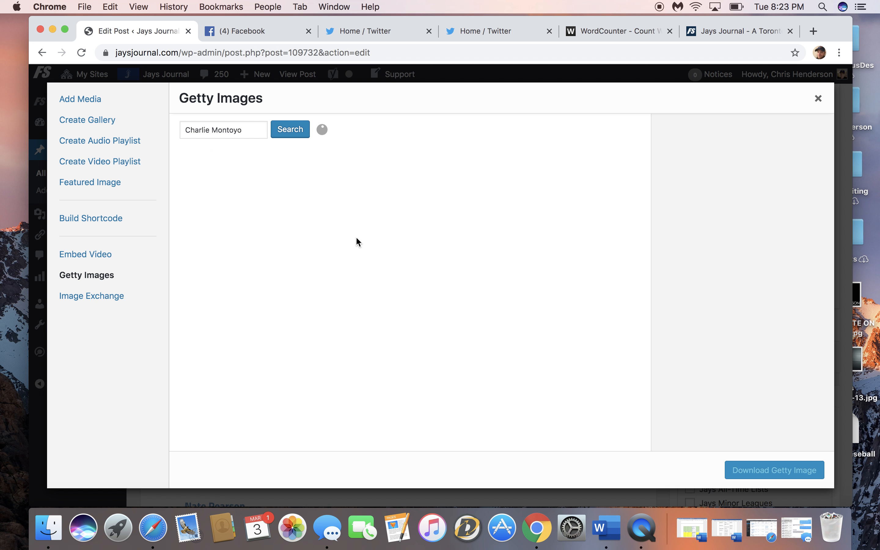
Download the first Charlie Montoyo photo and insert it into the post above the opening sentence
left_click(238, 203)
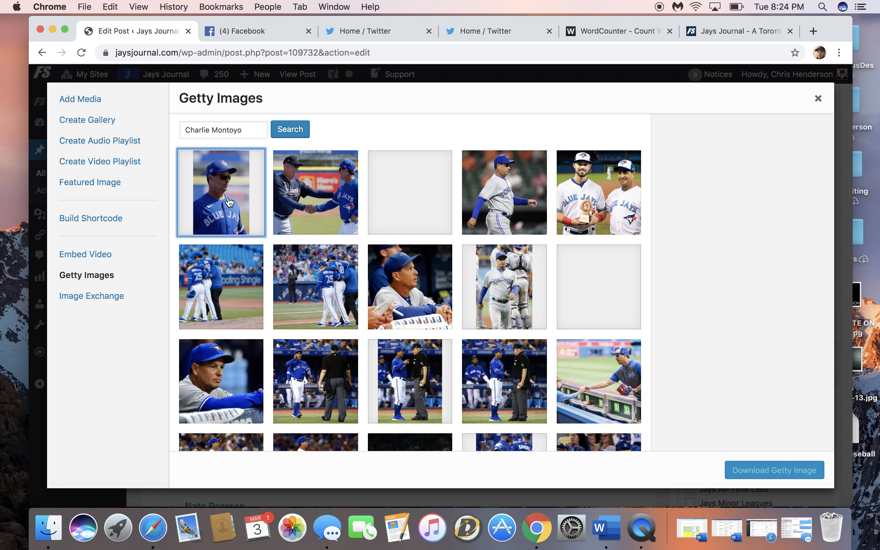
left_click(765, 471)
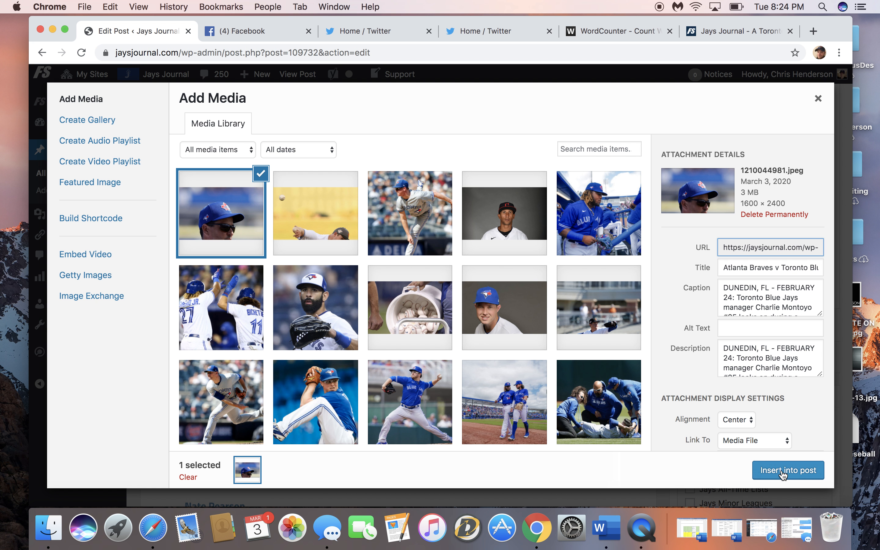
left_click(786, 471)
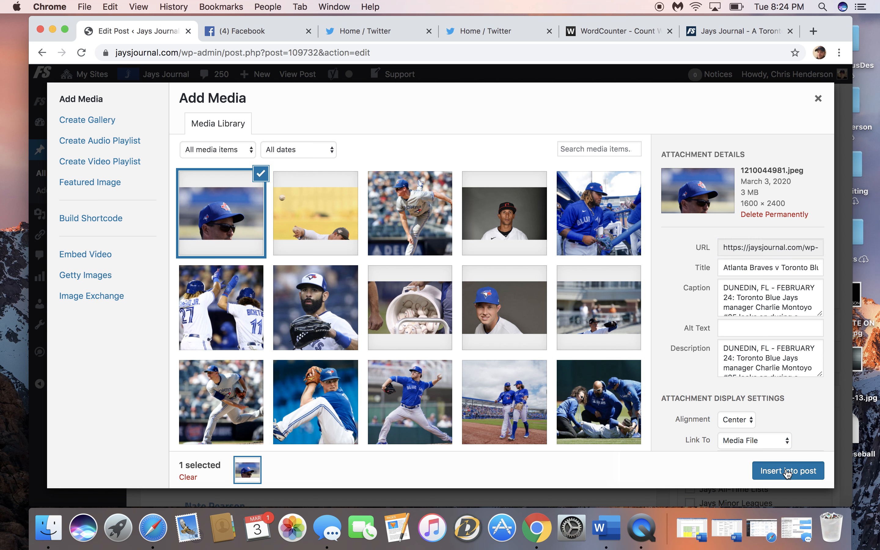
scroll(555, 317, "down", 3)
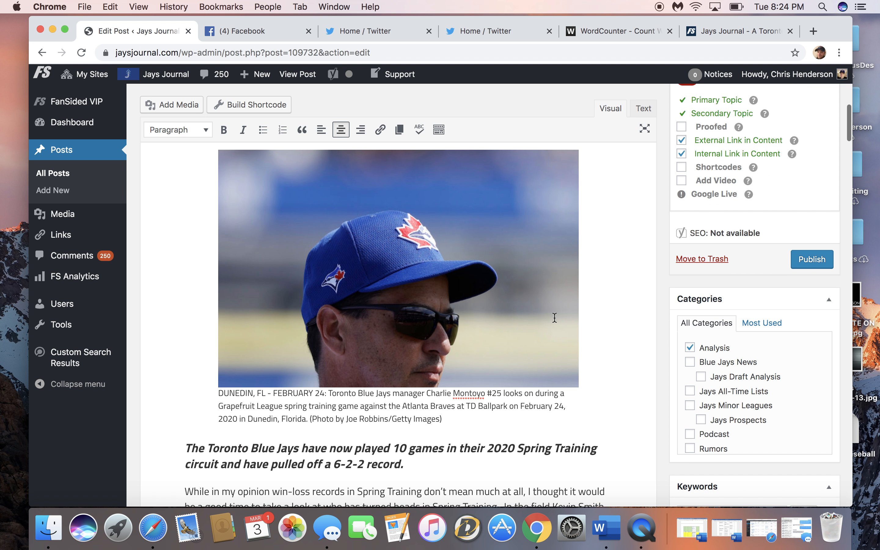
Copy the introduction from the opening heading sentence through the paragraph ending "so far in camp."
scroll(455, 254, "down", 8)
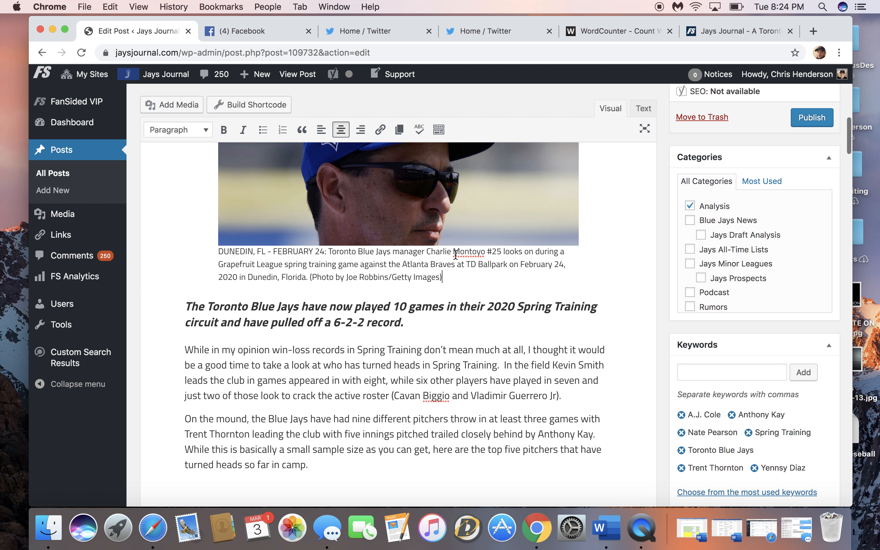
scroll(496, 118, "down", 4)
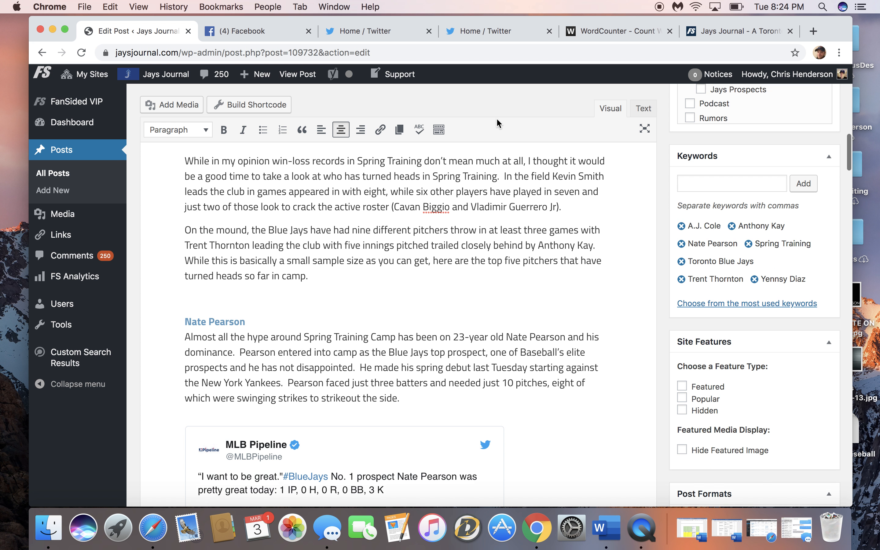
scroll(496, 118, "up", 8)
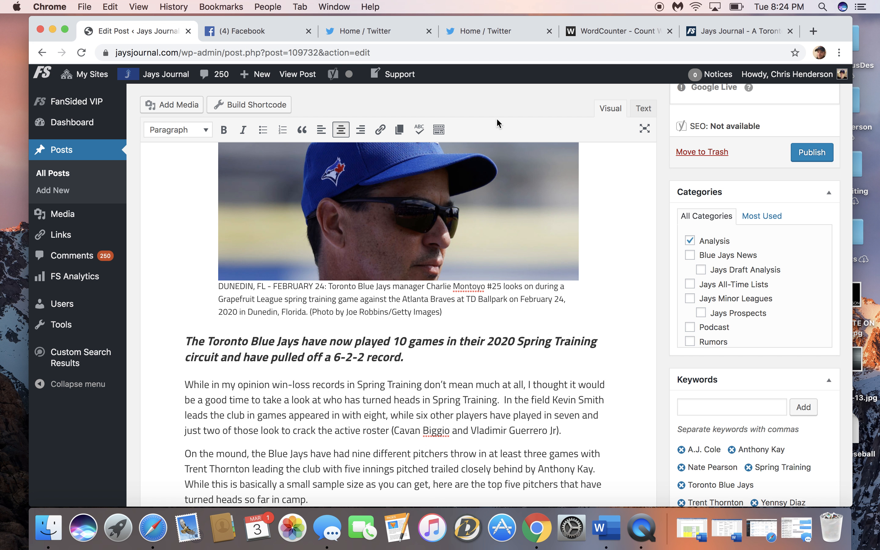
scroll(496, 118, "down", 1)
scroll(450, 345, "down", 4)
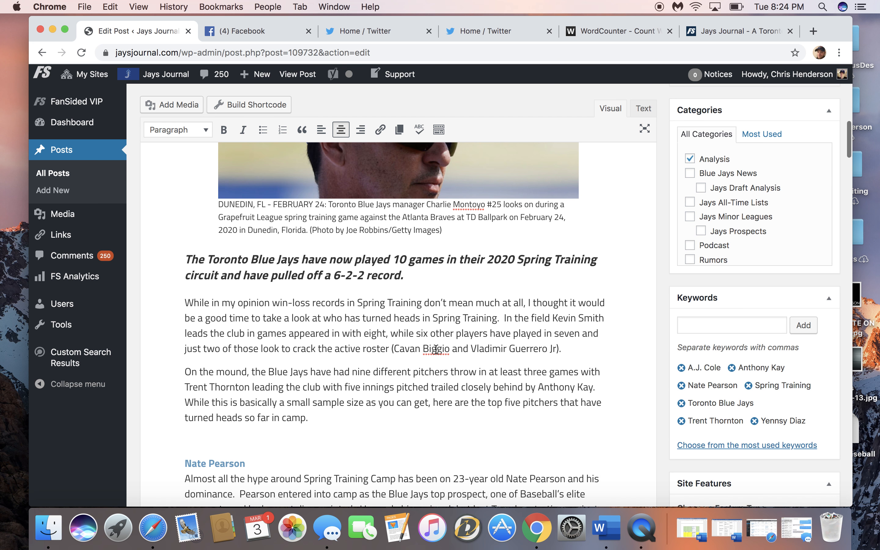
left_click_drag(314, 425, 180, 263)
key("super+c")
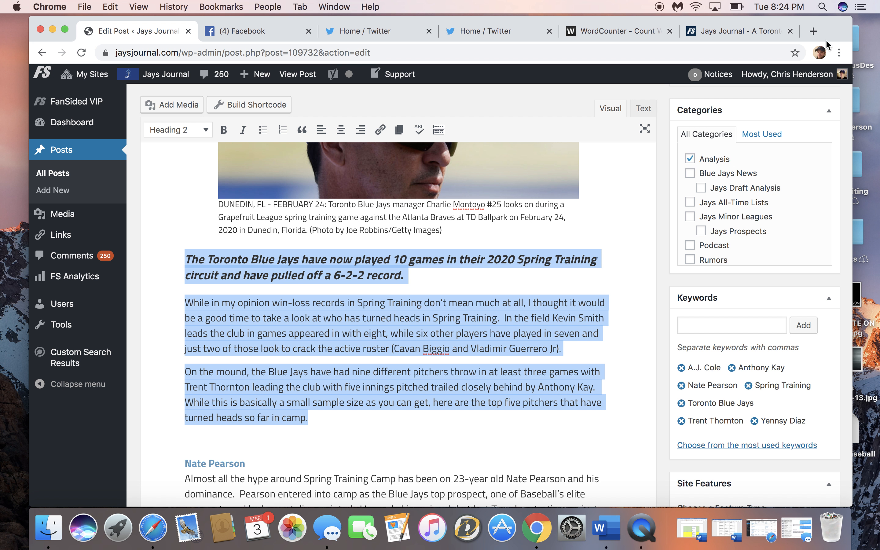
Switch to WordCounter and replace its existing text with the copied introduction to count the words
left_click(588, 29)
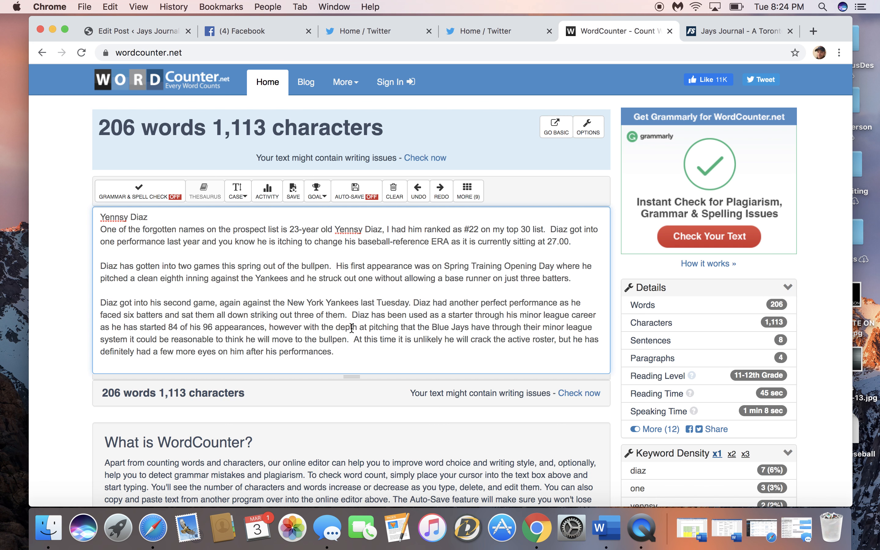
key("super+a")
key("BackSpace")
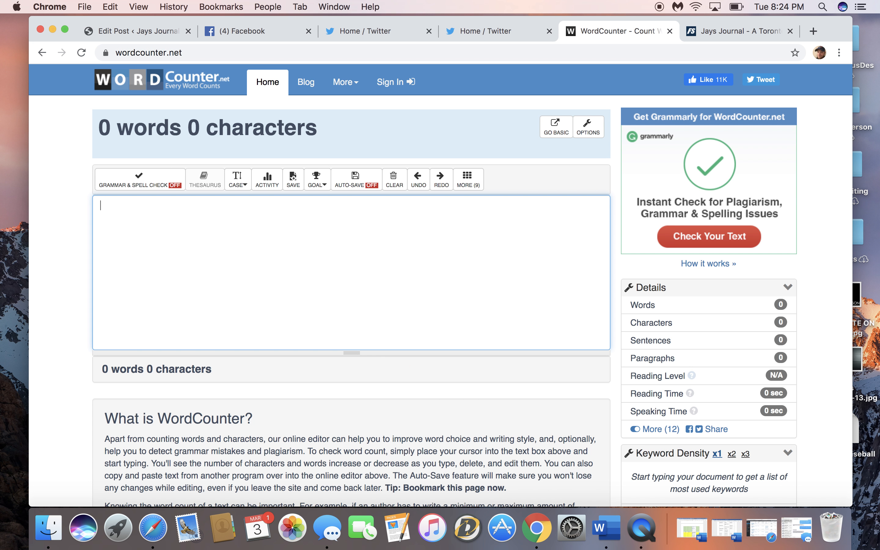
key("super+v")
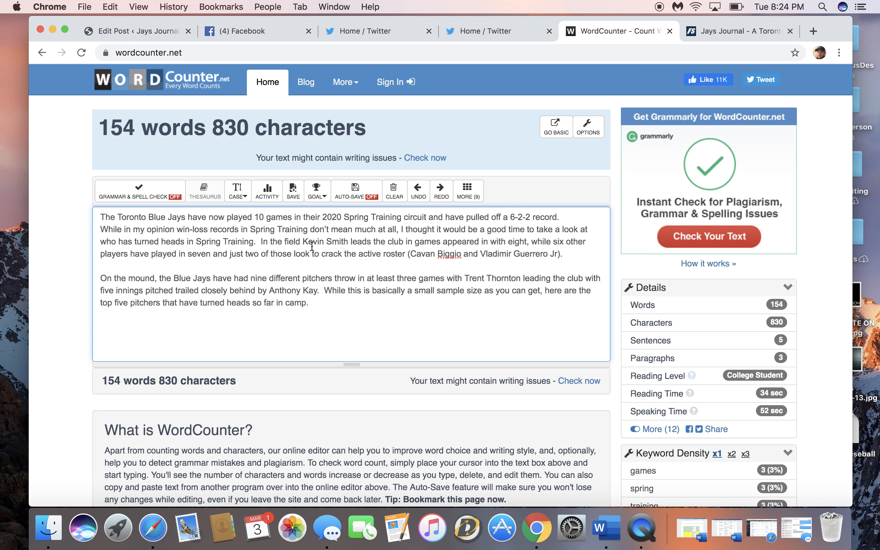
Return to the post editor and insert a page break between the introduction and the Nate Pearson heading
left_click(147, 32)
left_click(321, 423)
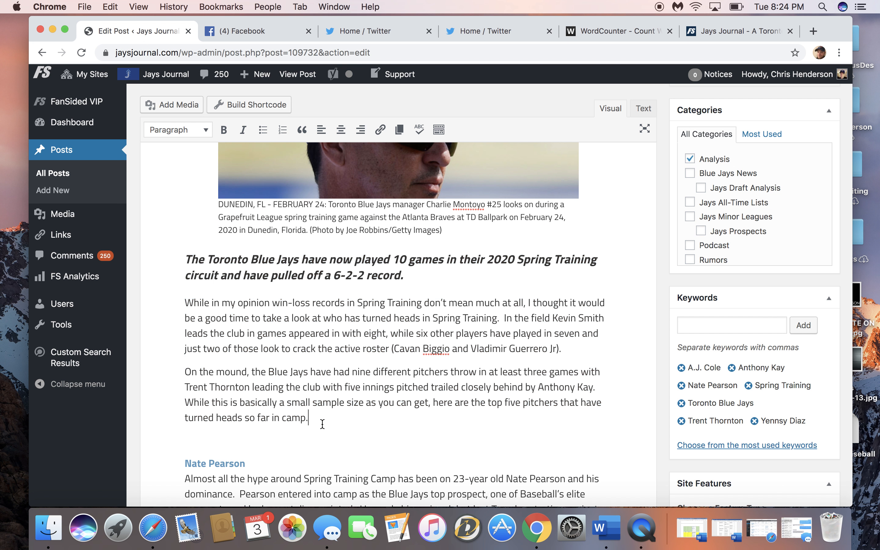
scroll(322, 422, "down", 1)
scroll(348, 378, "down", 1)
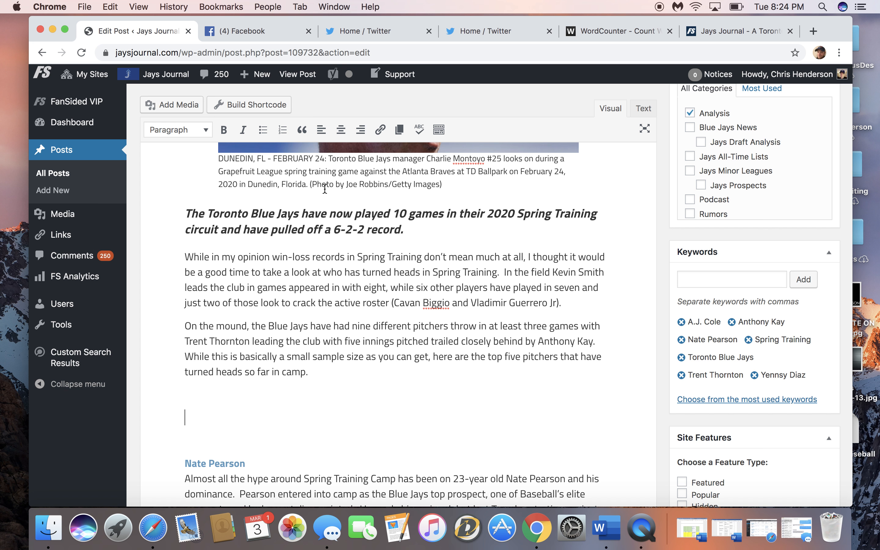
left_click(402, 136)
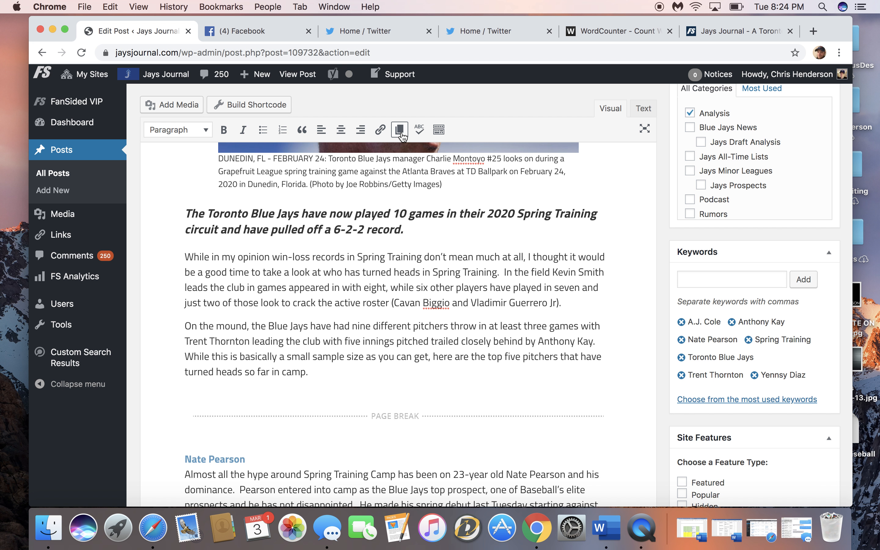
Insert a Next Slide shortcode with the teaser "Top prospect on the rise" between the introduction and the page break
left_click(287, 387)
left_click(259, 105)
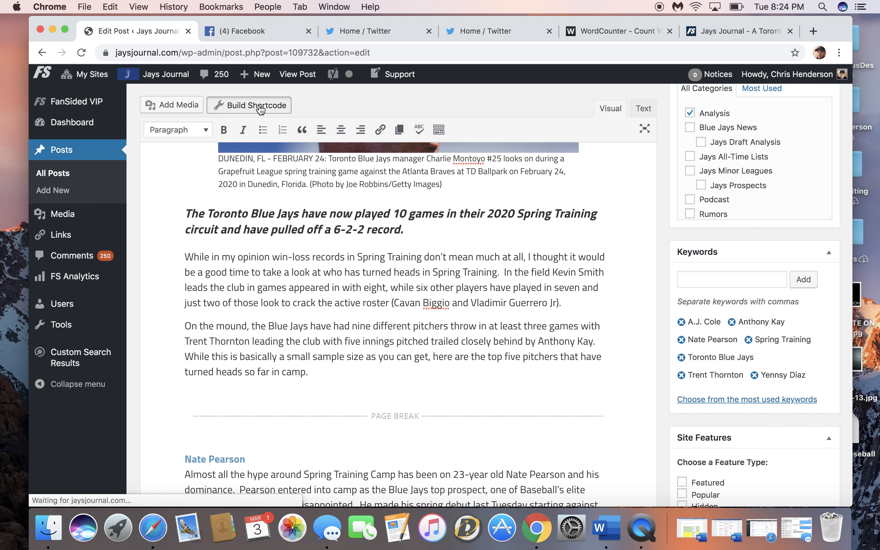
scroll(528, 323, "down", 9)
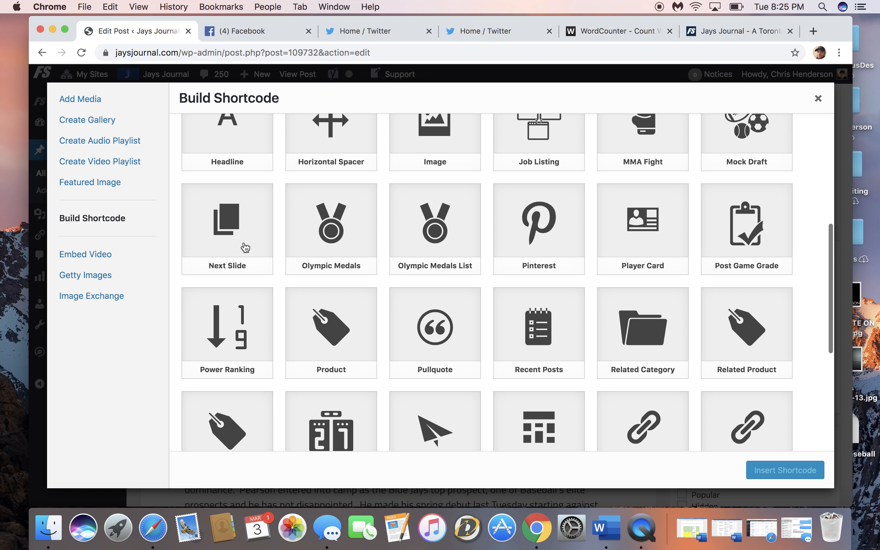
left_click(244, 248)
left_click(224, 184)
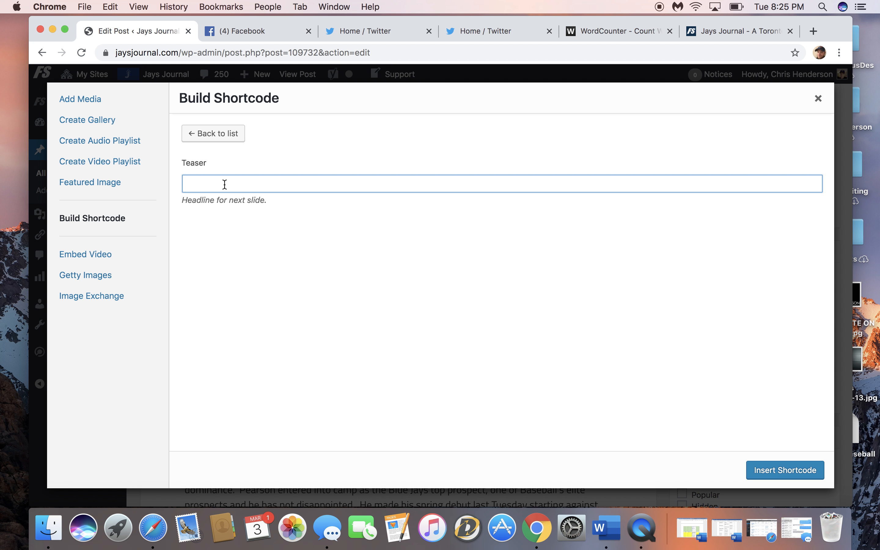
type("Top prospect on the rise")
left_click(796, 471)
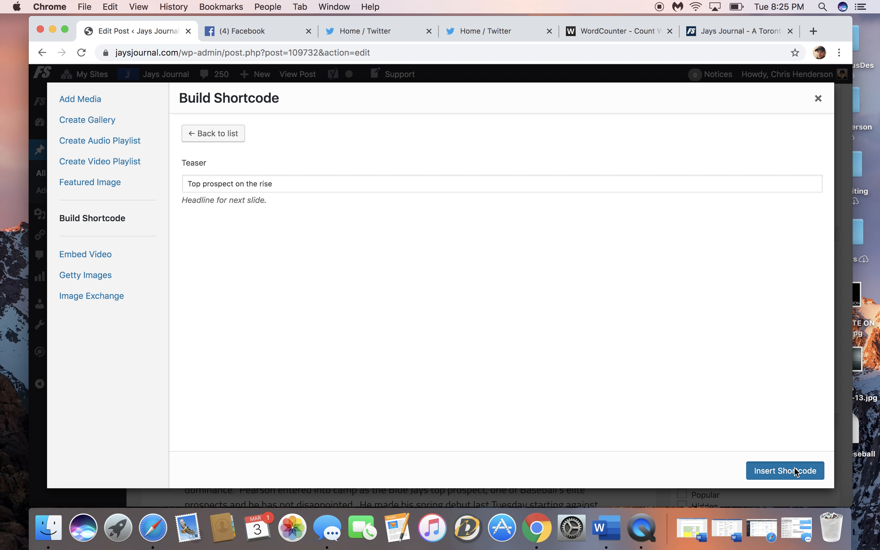
Insert the Nate Pearson Arizona Fall League photo from the media library between the page break and the Nate Pearson heading
scroll(467, 310, "up", 3)
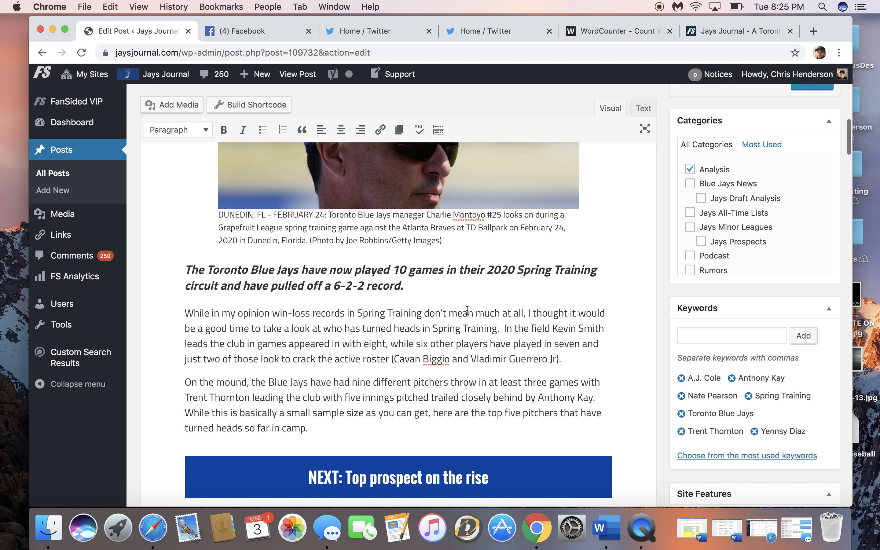
scroll(467, 310, "up", 9)
scroll(467, 310, "down", 4)
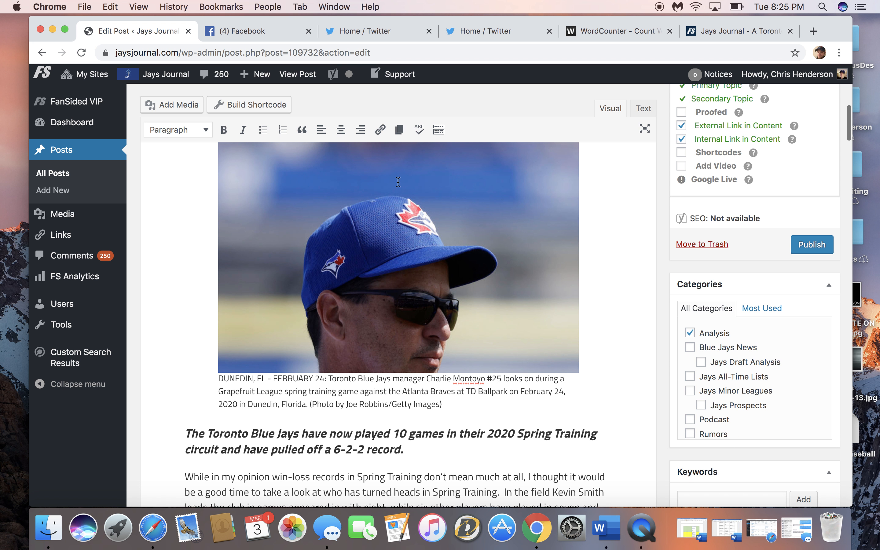
scroll(449, 248, "down", 5)
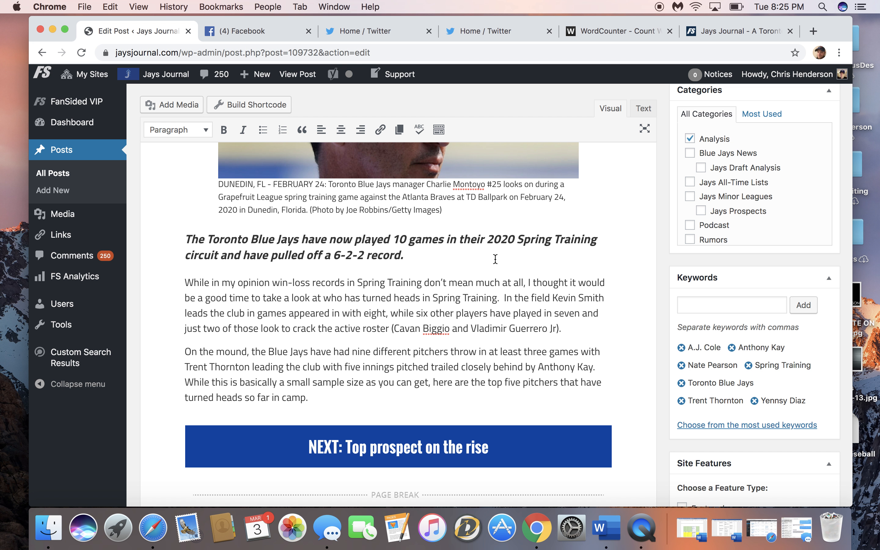
scroll(370, 393, "down", 5)
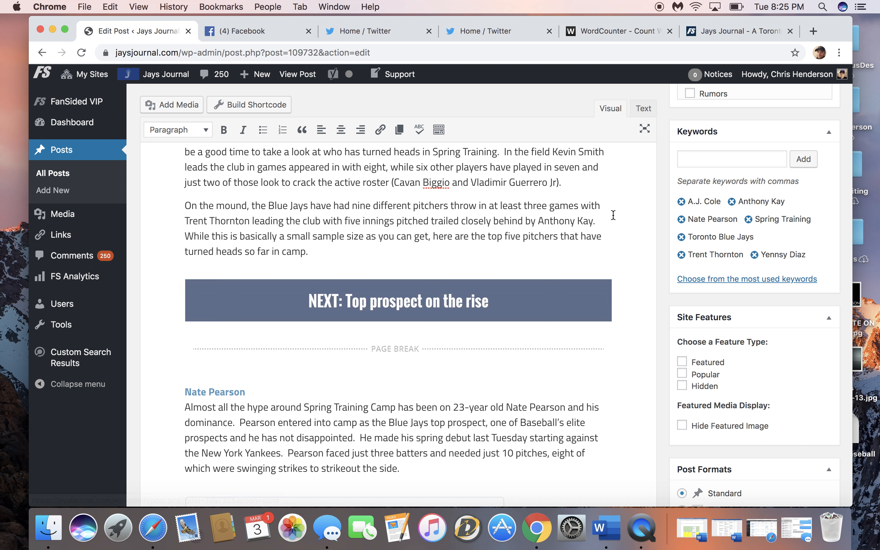
scroll(433, 187, "down", 6)
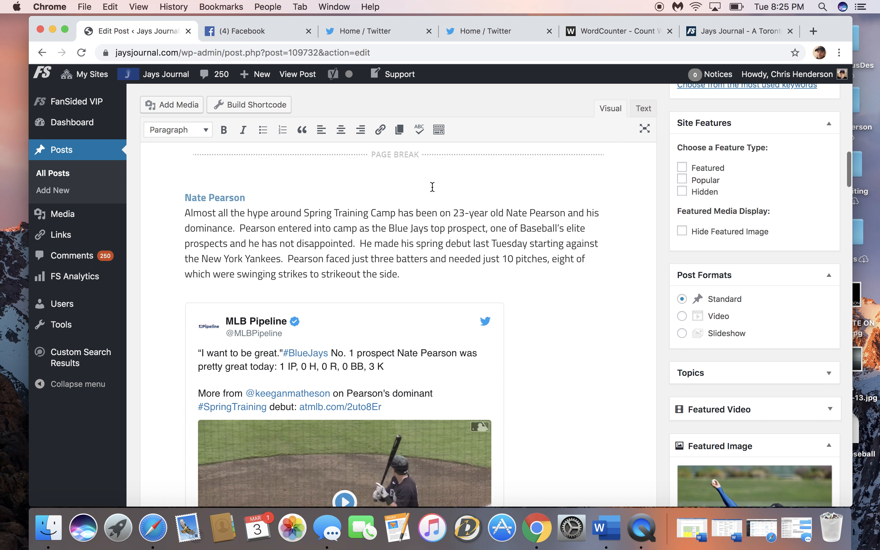
scroll(432, 187, "up", 2)
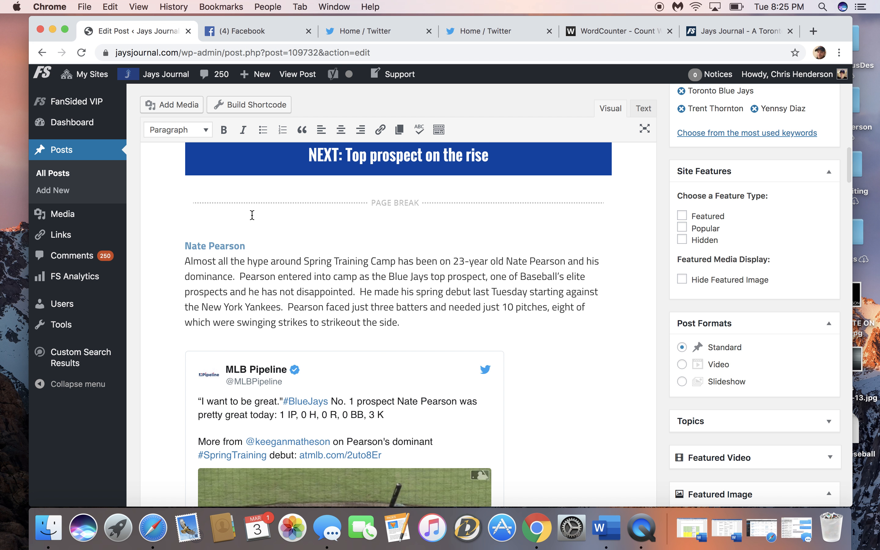
left_click(237, 223)
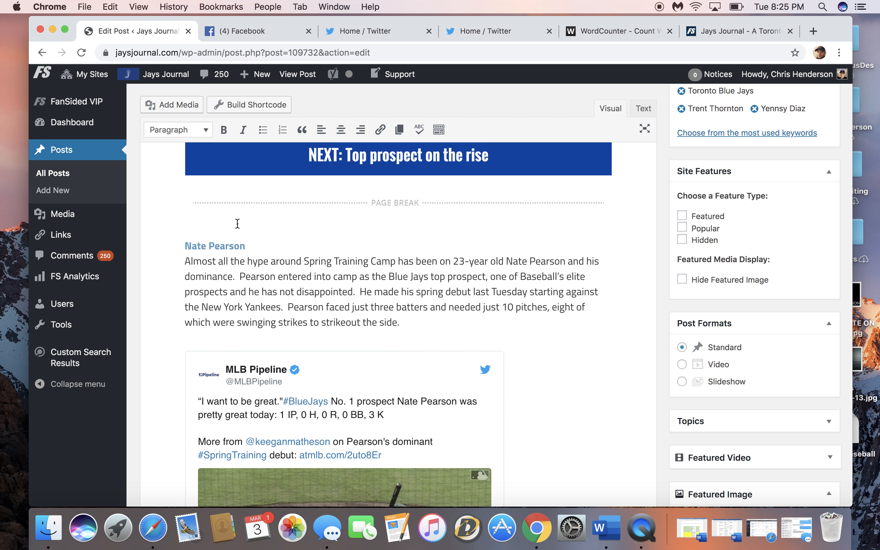
left_click(189, 112)
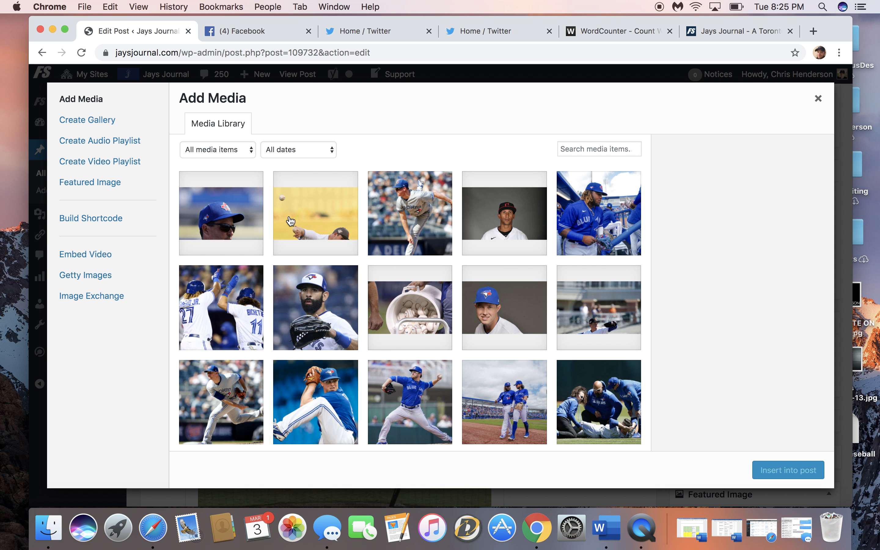
left_click(299, 228)
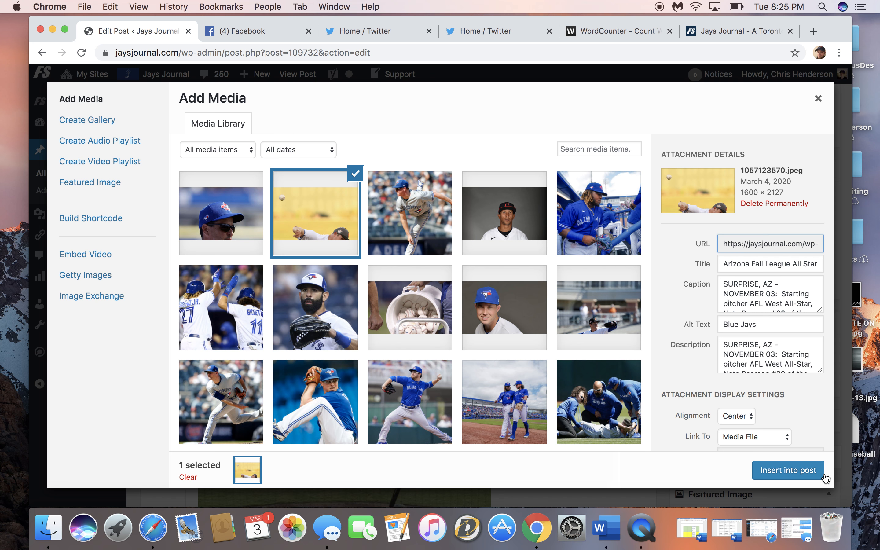
left_click(797, 470)
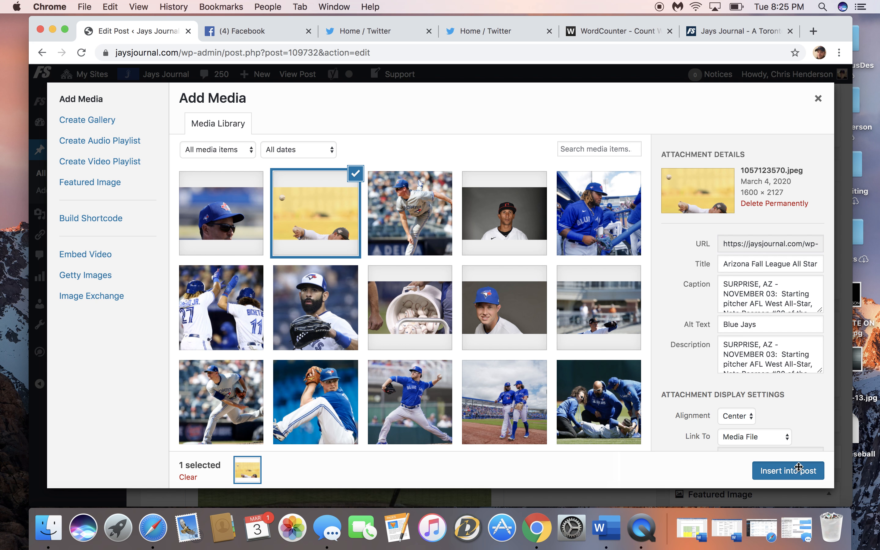
Add a line reading "Top prospect on the rise" between the Pearson photo's caption and the Nate Pearson heading
scroll(435, 297, "down", 5)
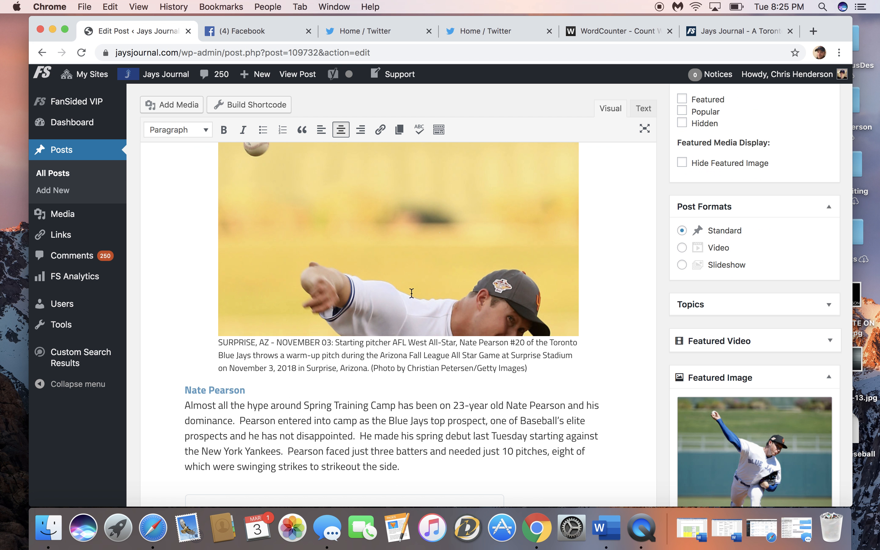
left_click(184, 389)
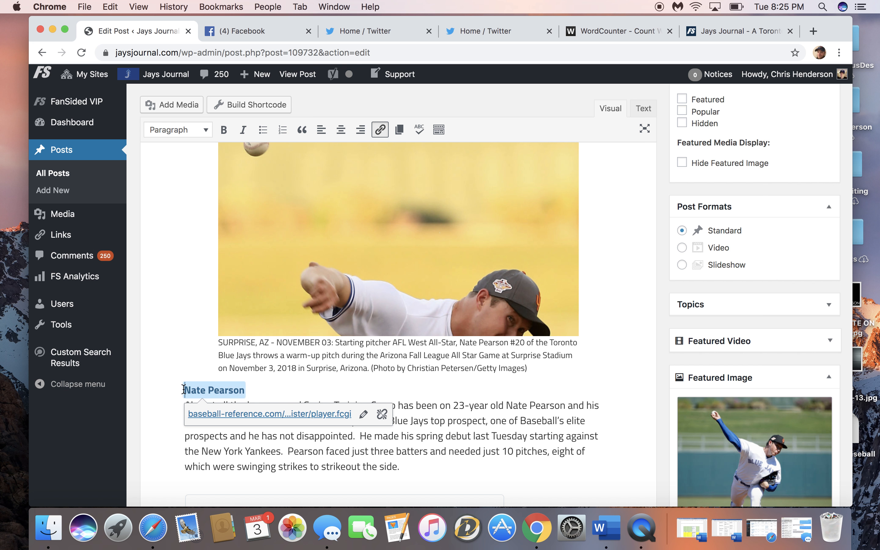
key("Return")
key("Up")
scroll(338, 364, "up", 7)
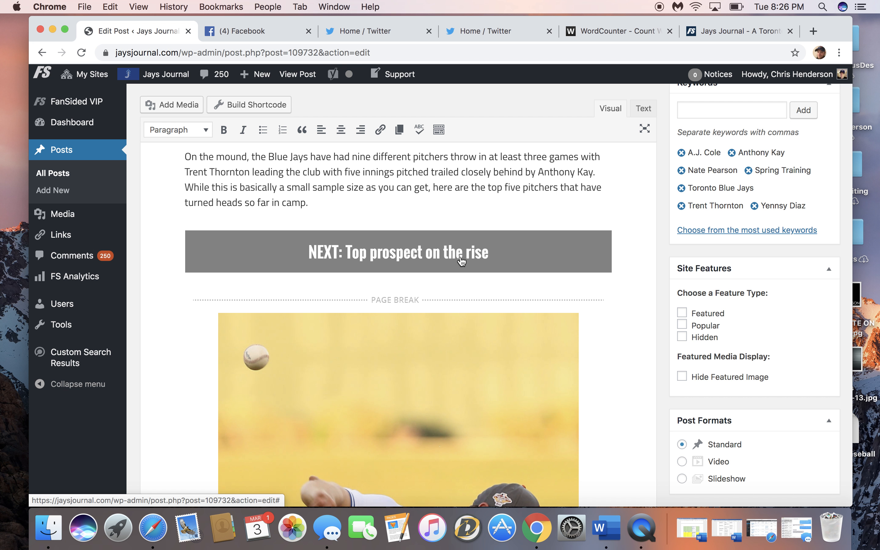
scroll(459, 257, "down", 5)
scroll(460, 256, "down", 2)
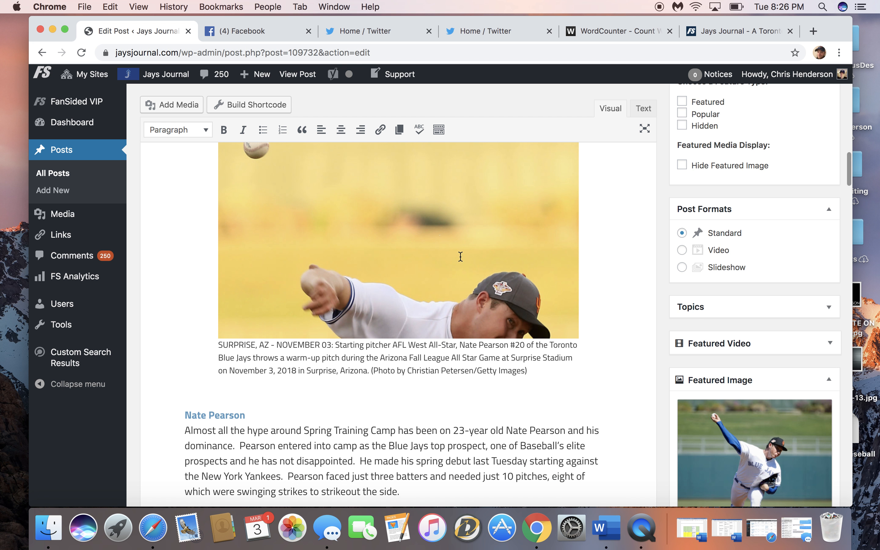
type("Top prospect on the rise")
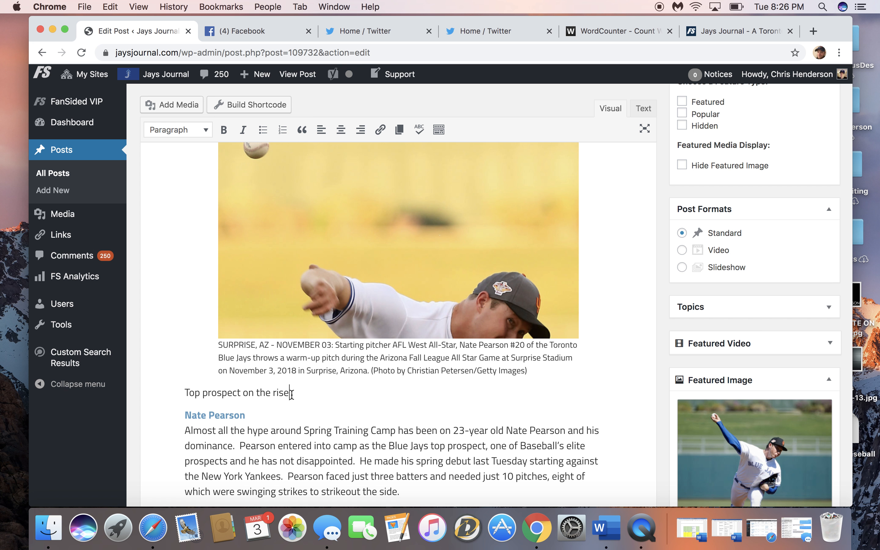
Change the line below the Pearson photo to title case: "Top Prospect On The Rise"
left_click_drag(291, 393, 283, 393)
left_click_drag(293, 393, 208, 390)
type("Prospec")
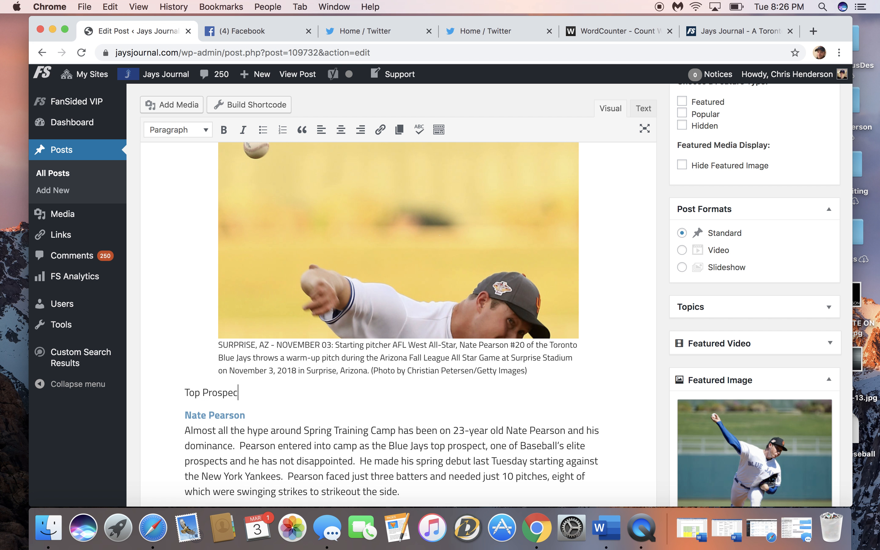
type("t On The RIse")
Format the "Top Prospect On The Rise" line as Heading 2
left_click_drag(307, 394, 181, 392)
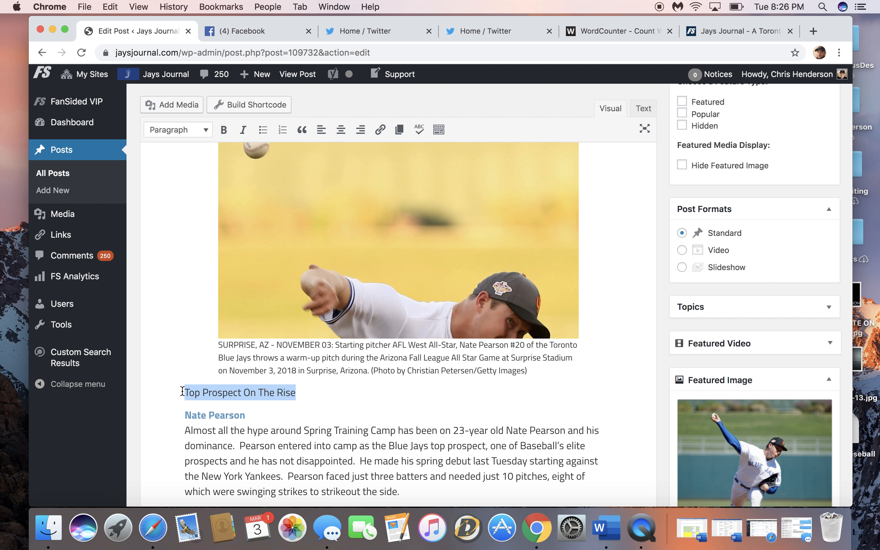
left_click(163, 134)
left_click(184, 170)
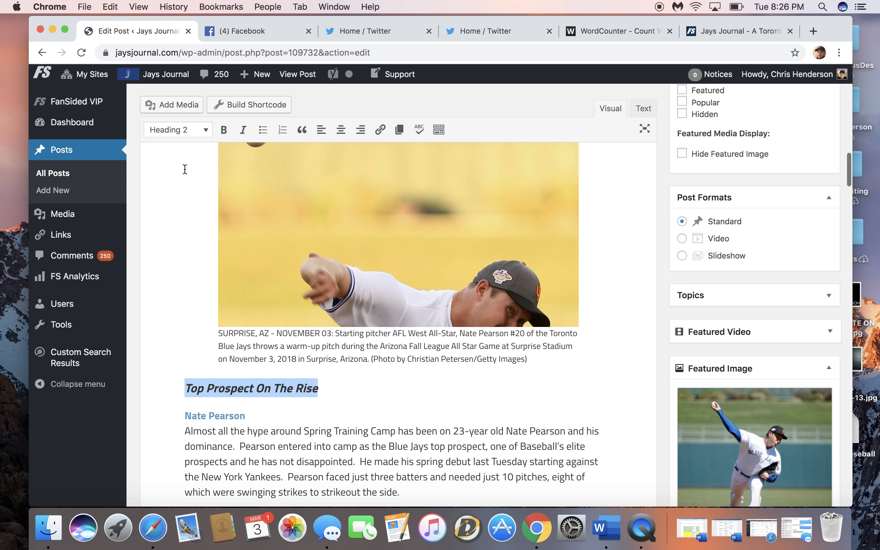
Try Heading 3 on the "Top Prospect On The Rise" line and return it to Heading 2
left_click(183, 131)
left_click(193, 193)
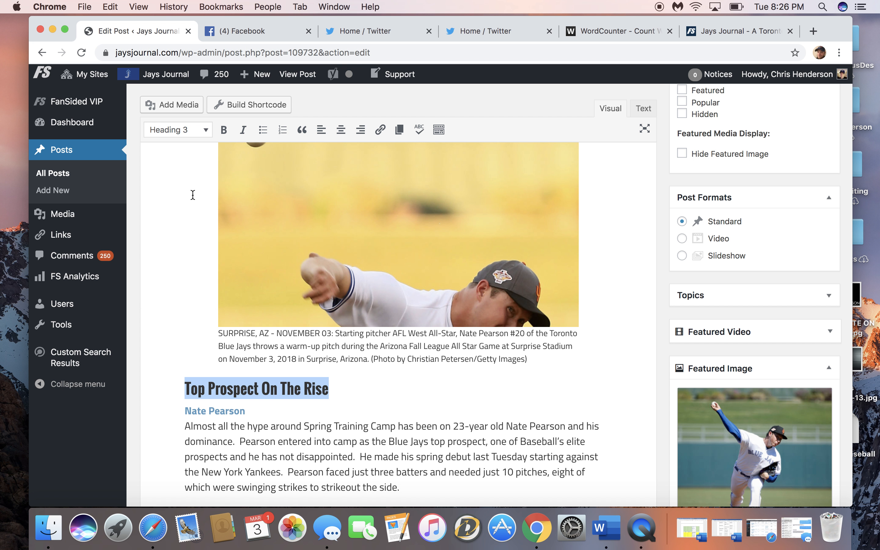
left_click(168, 131)
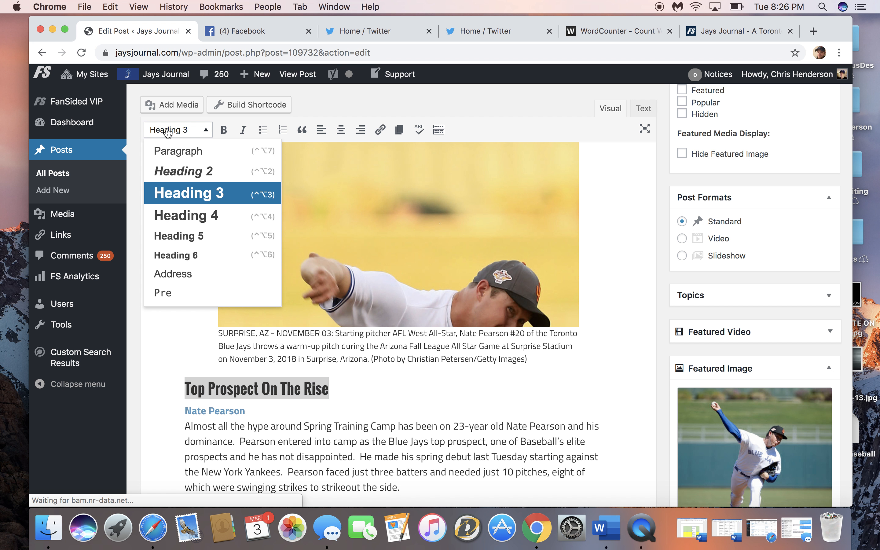
left_click(176, 174)
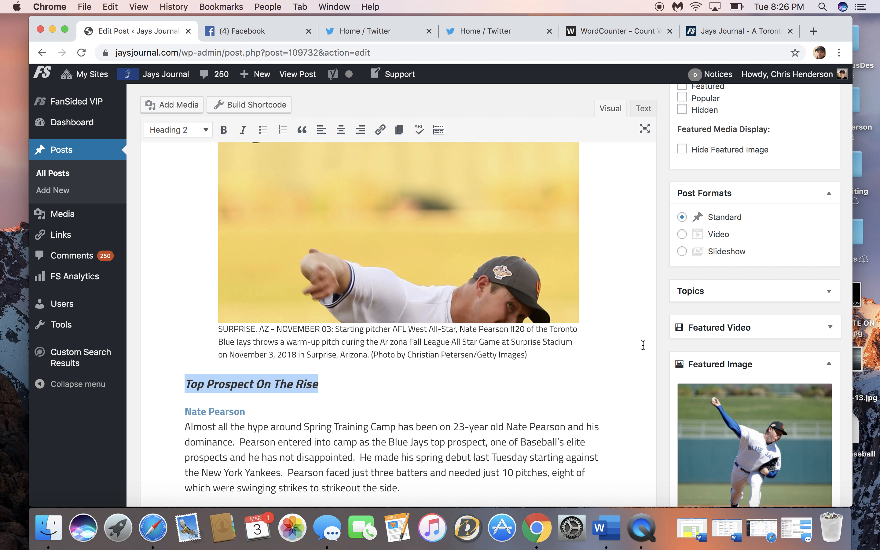
Compare the Pearson slide's heading with the wording of the next-slide banner above it and clear the heading selection
scroll(642, 343, "down", 5)
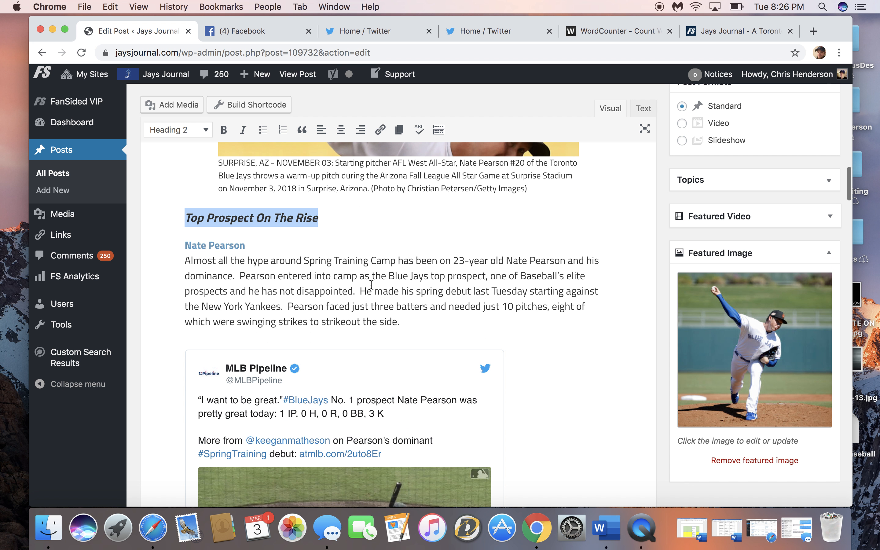
scroll(462, 260, "up", 6)
scroll(463, 259, "up", 4)
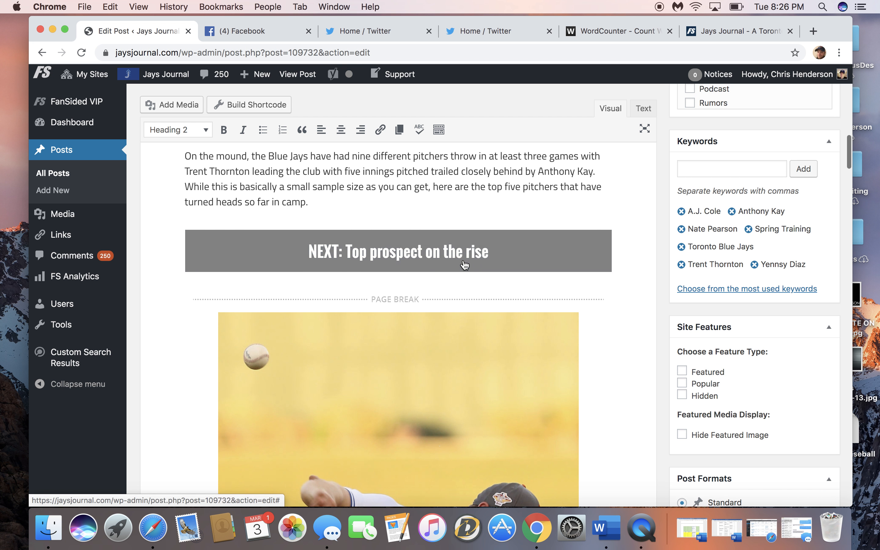
scroll(463, 262, "down", 3)
scroll(540, 262, "down", 3)
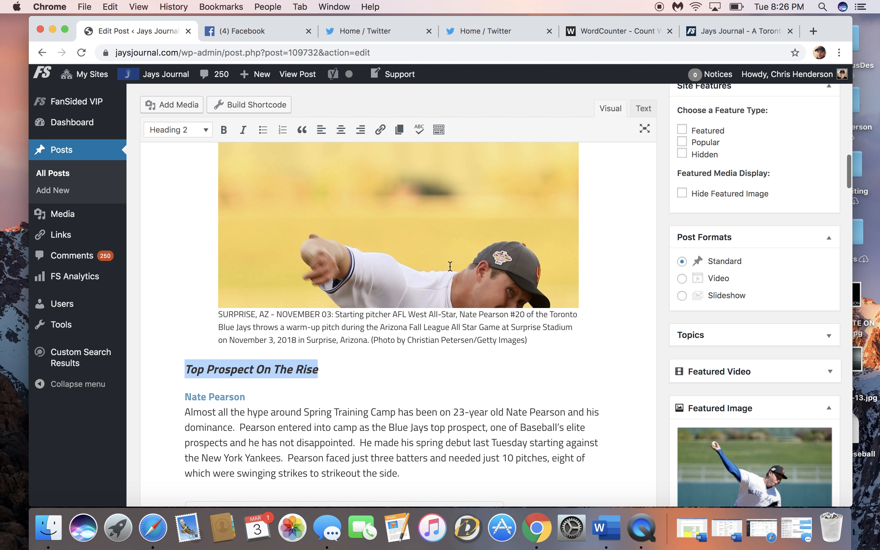
key("Down")
left_click(519, 412)
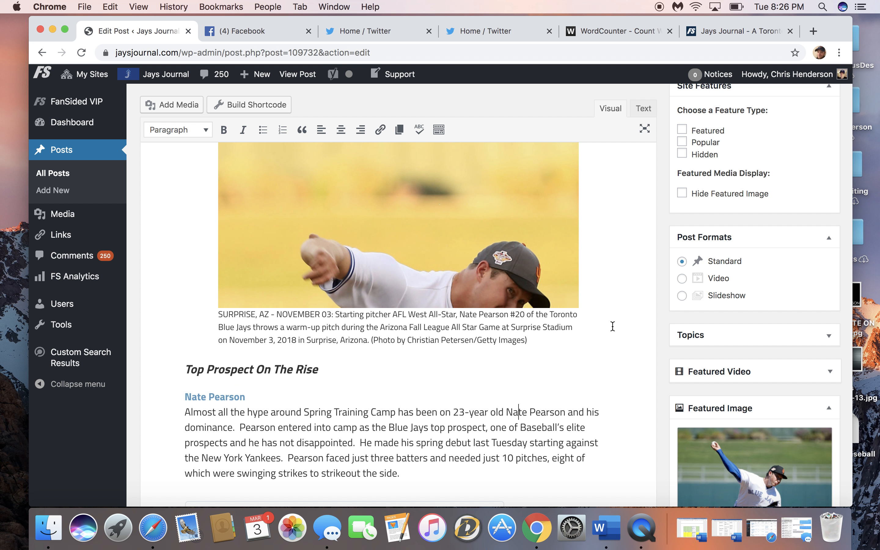
Add blank lines after the Nate Pearson section and insert a page break directly above the Trent Thornton heading
scroll(612, 326, "down", 9)
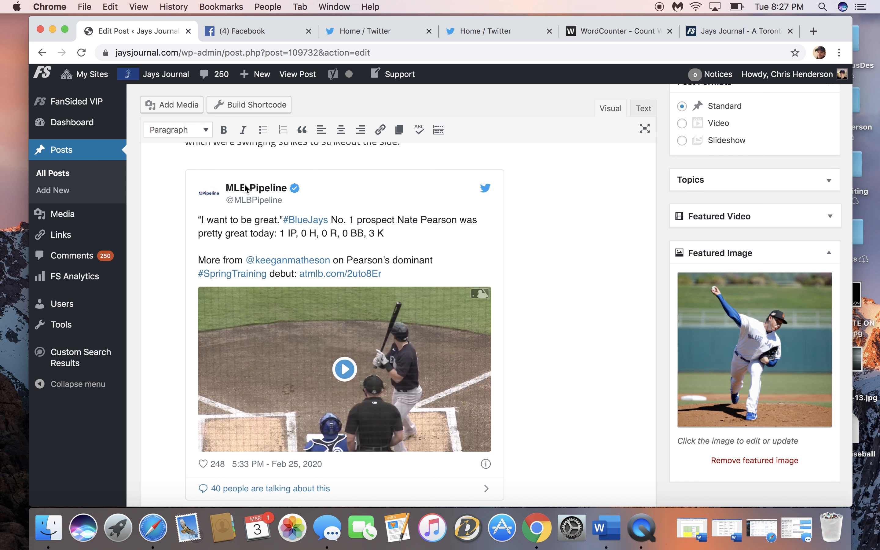
scroll(246, 188, "down", 10)
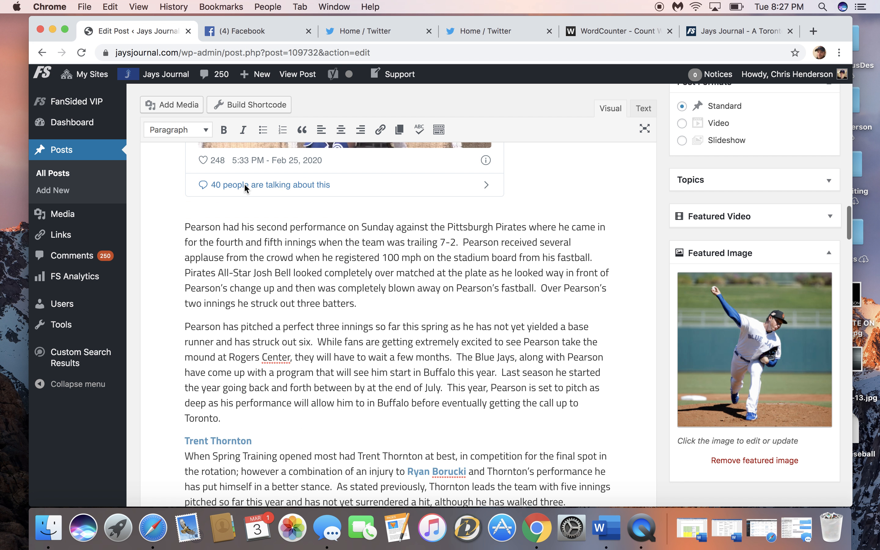
scroll(247, 188, "down", 2)
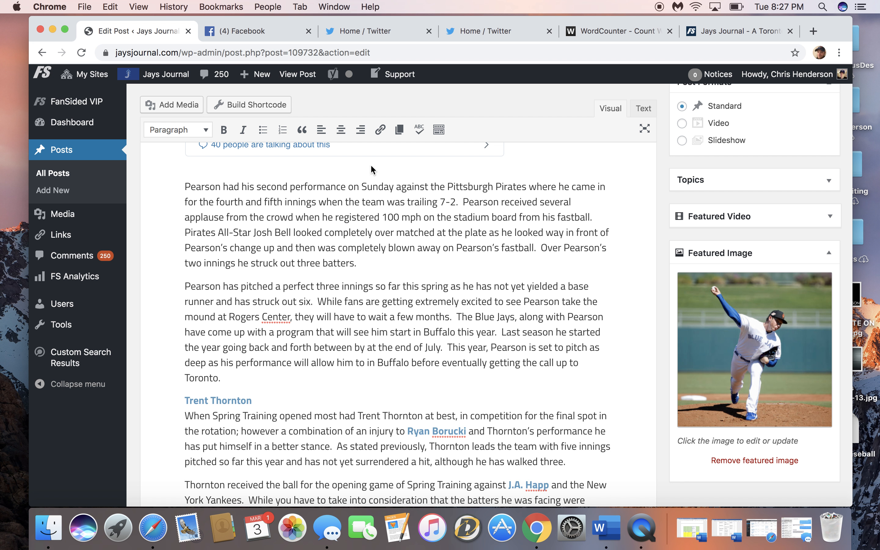
key("Return")
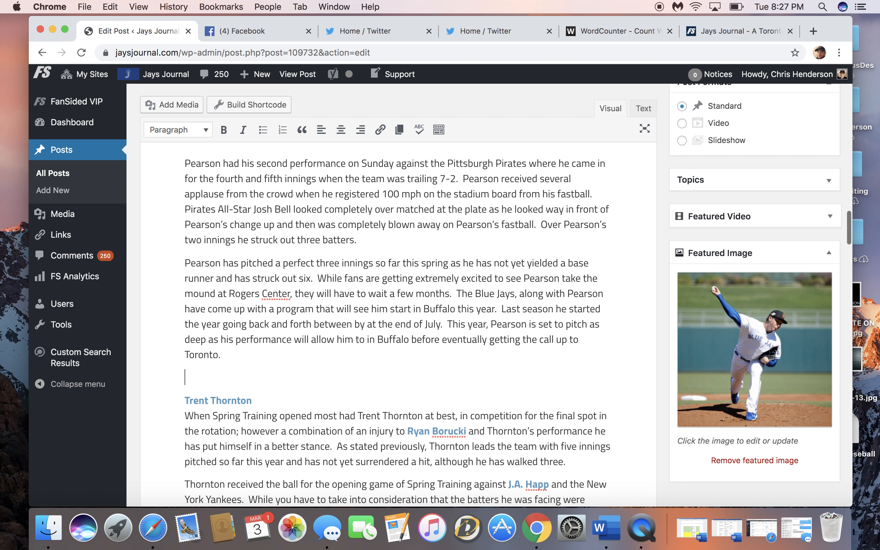
key("Return")
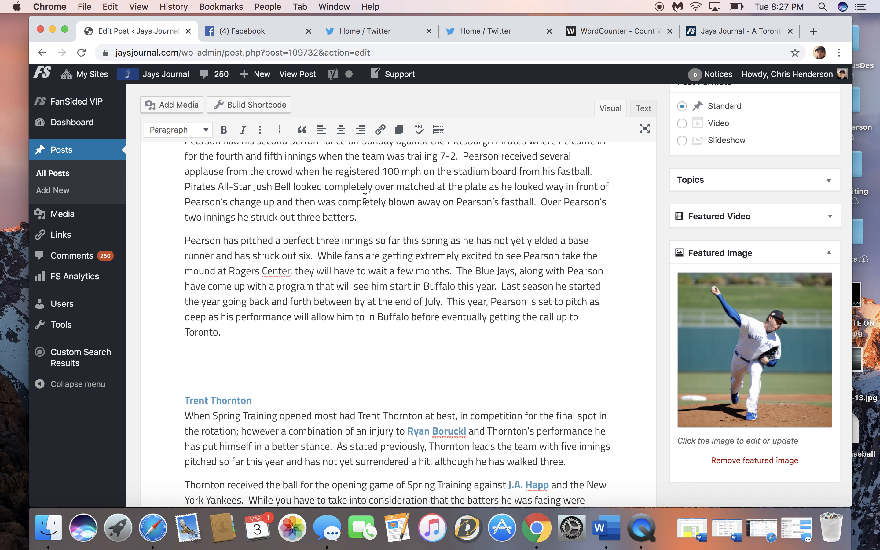
left_click(400, 129)
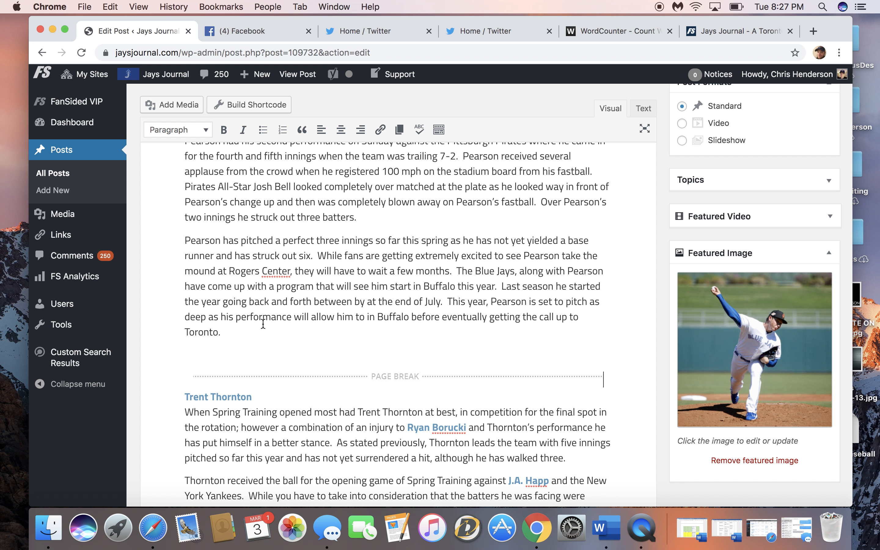
Insert a Next Slide shortcode above the page break after the Nate Pearson section with the teaser "Other talented young arms"
left_click(241, 103)
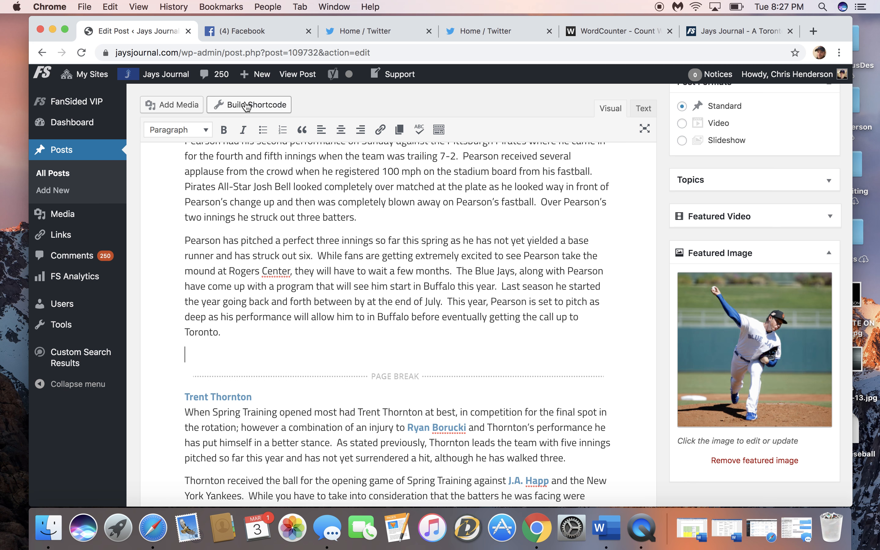
scroll(551, 266, "down", 6)
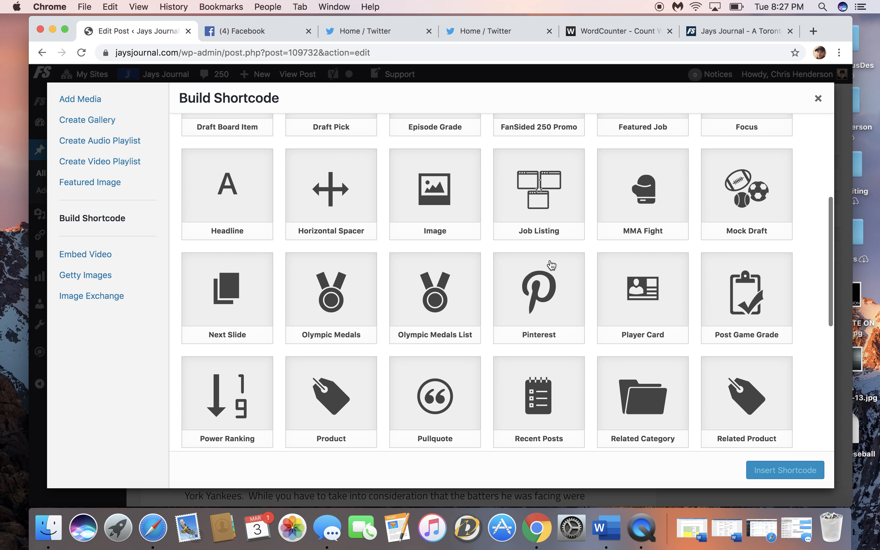
left_click(228, 290)
left_click(219, 182)
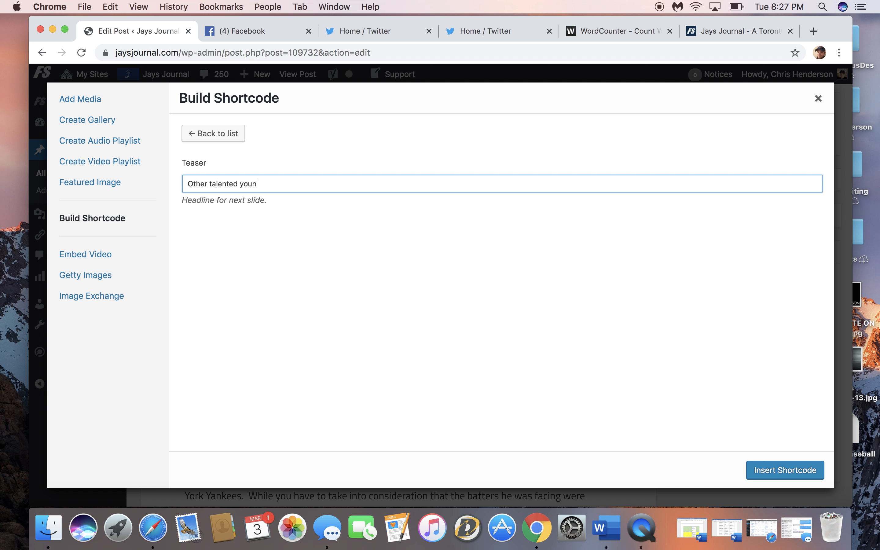
left_click(773, 469)
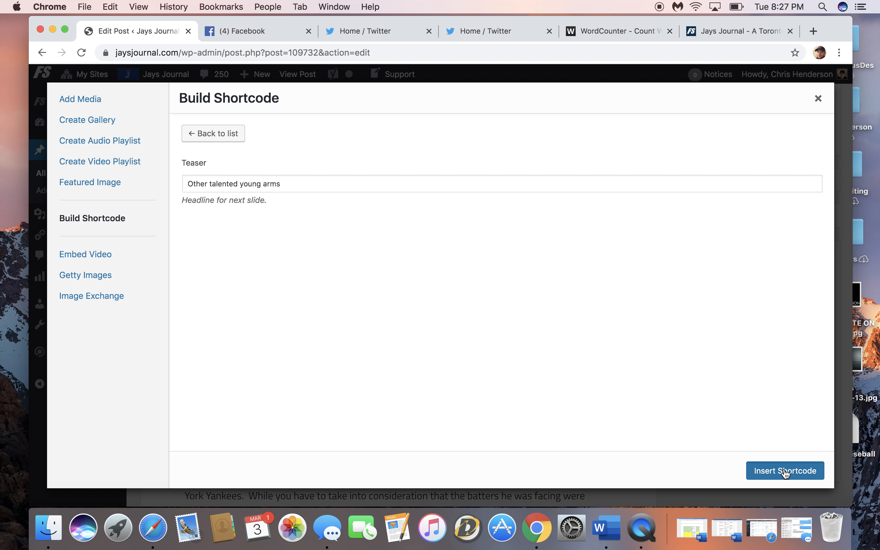
Review the Nate Pearson slide from its image and heading down to the next-slide banner and the Trent Thornton section
scroll(420, 288, "down", 2)
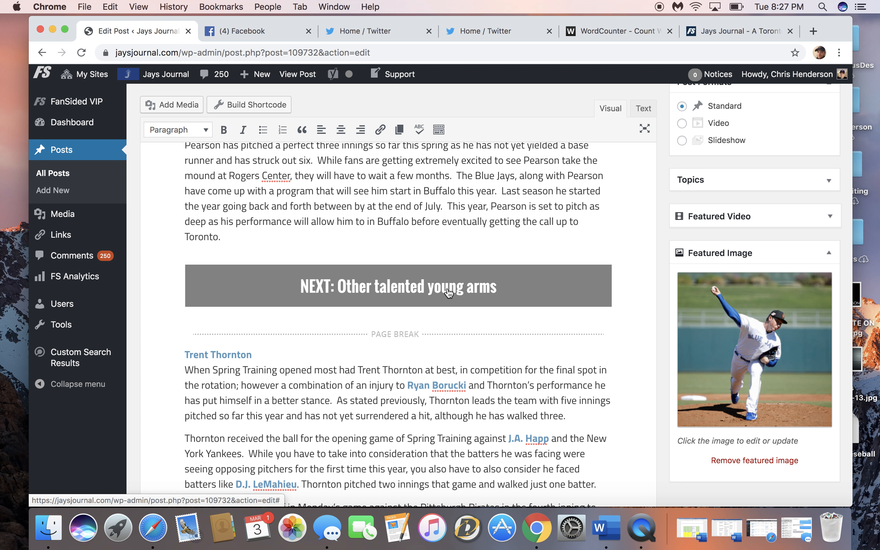
scroll(450, 294, "down", 2)
scroll(448, 289, "down", 2)
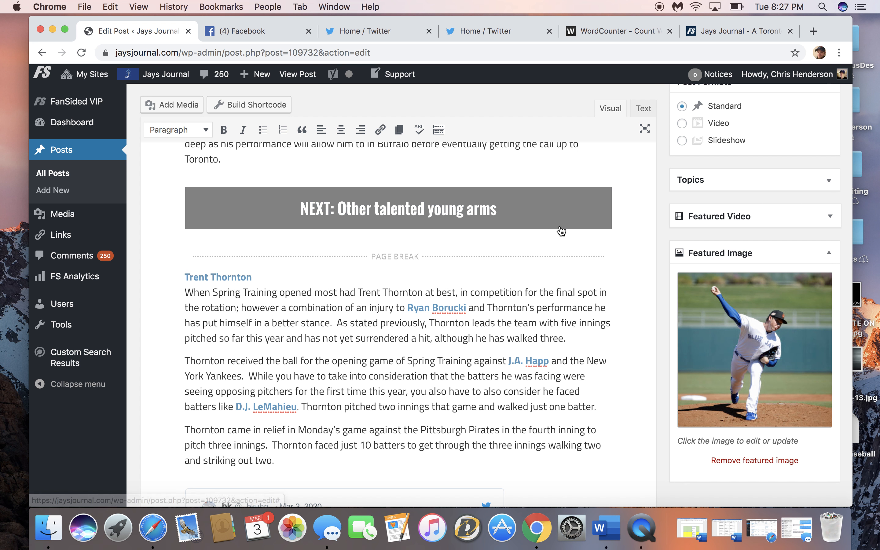
scroll(561, 231, "up", 15)
scroll(560, 225, "down", 8)
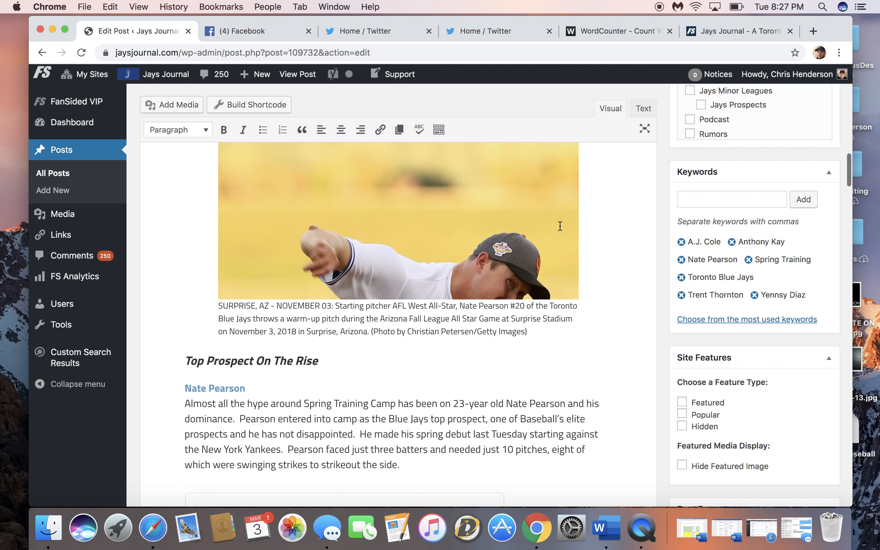
scroll(559, 226, "down", 10)
scroll(560, 226, "up", 8)
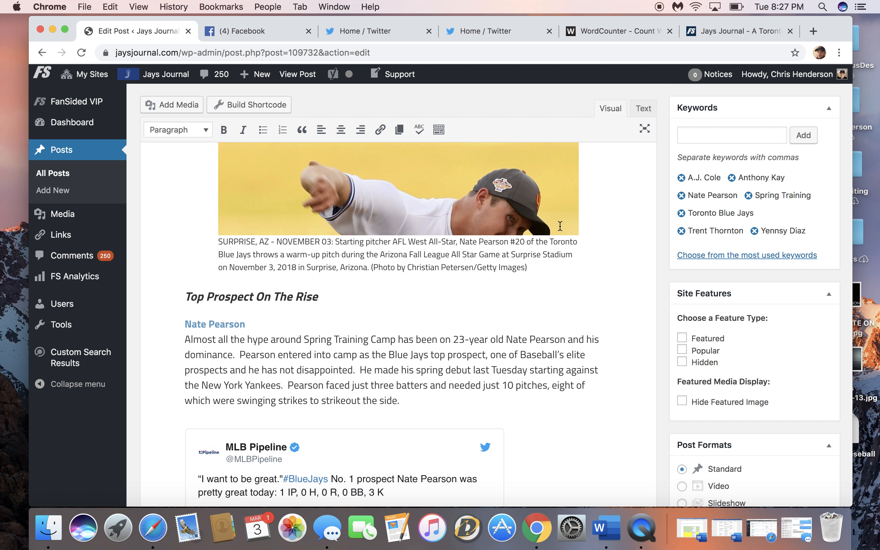
scroll(560, 225, "down", 15)
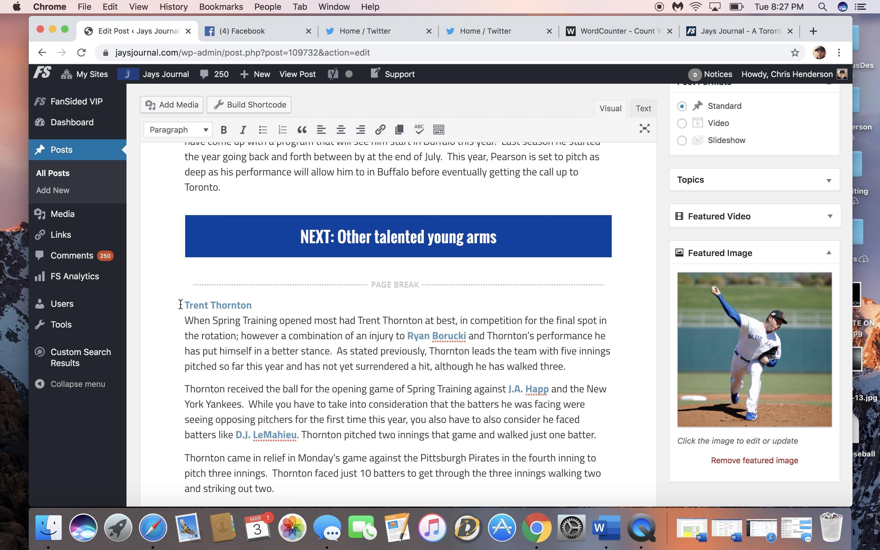
left_click(180, 304)
key("Return")
key("Up")
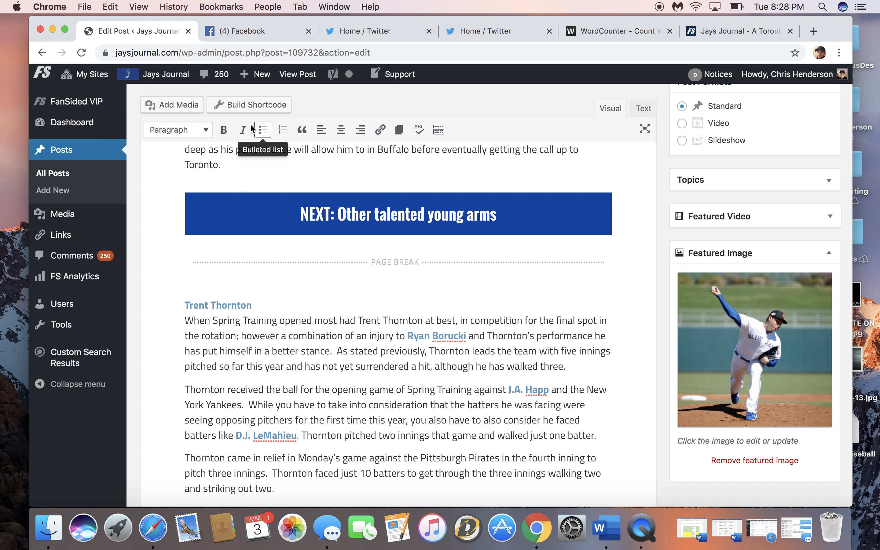
left_click(172, 104)
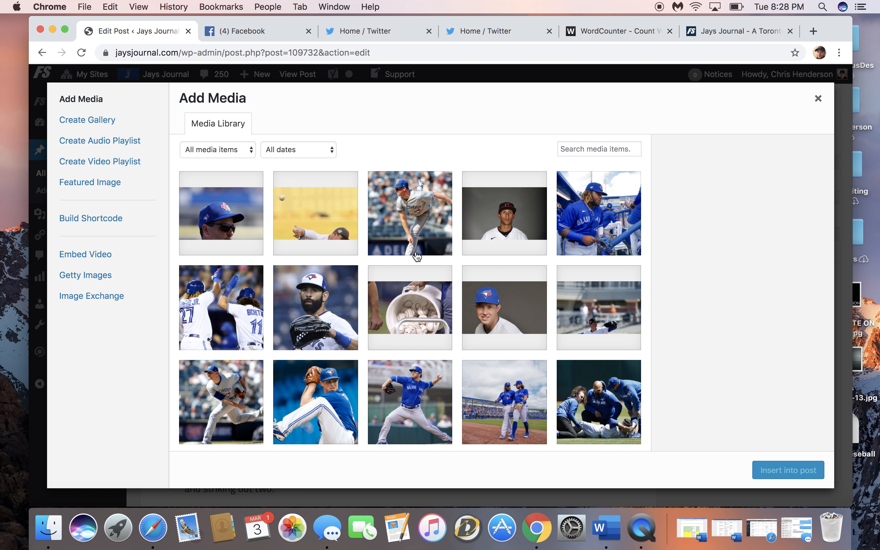
left_click(411, 212)
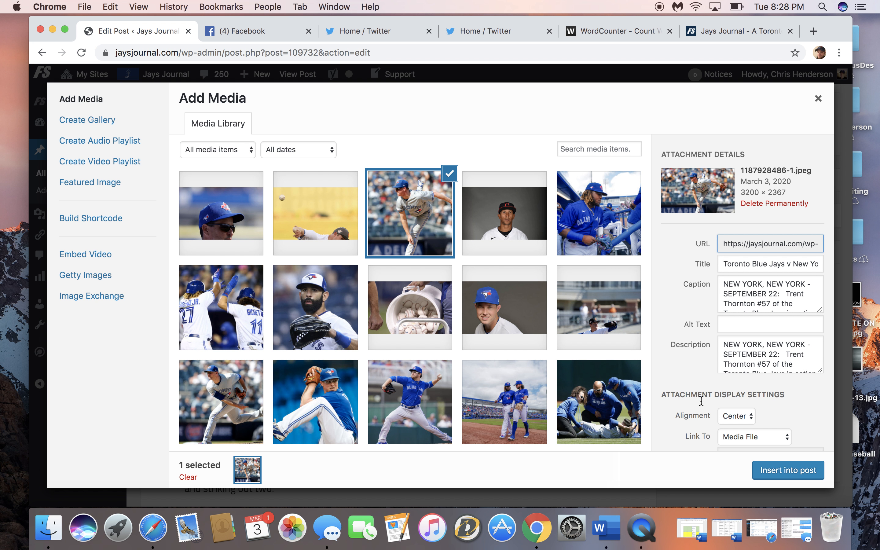
left_click(787, 469)
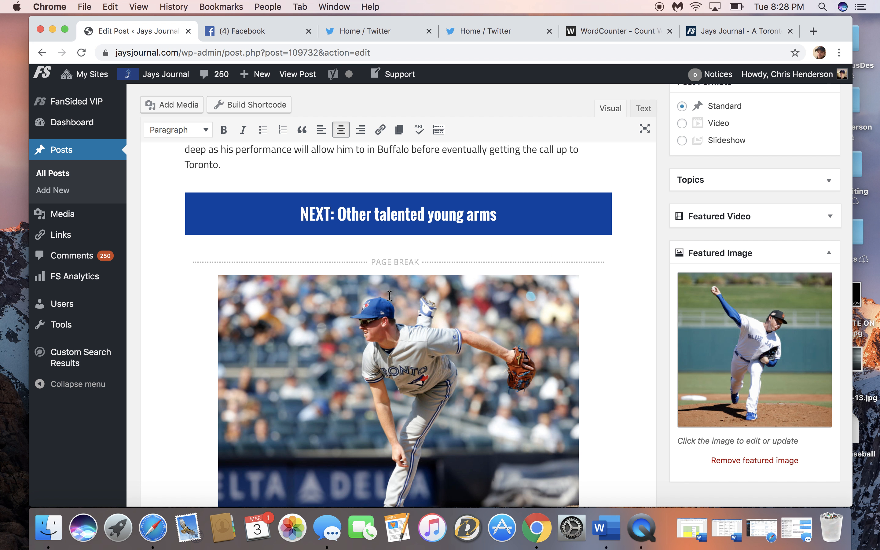
Add a line between the Thornton image's caption and the Trent Thornton heading and enter the title "Other Talented Young Arms"
scroll(435, 307, "down", 5)
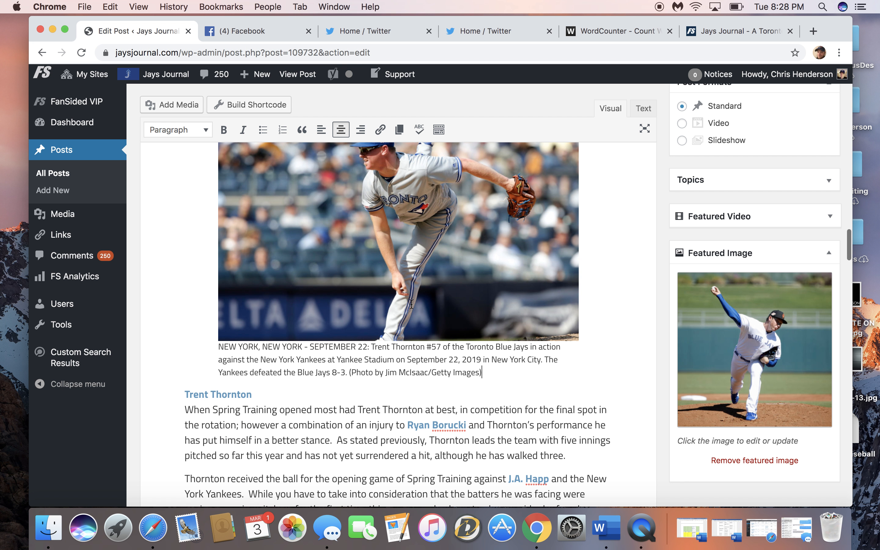
key("Down")
key("Return")
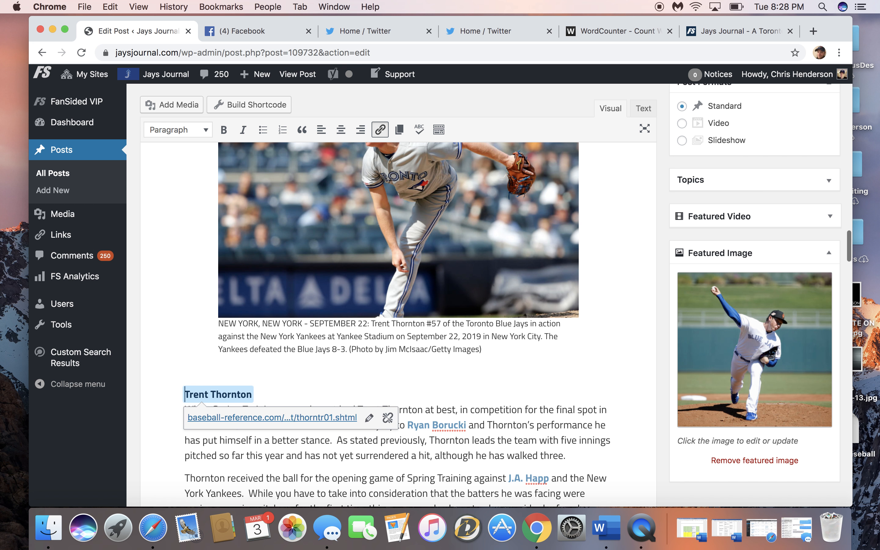
key("Up")
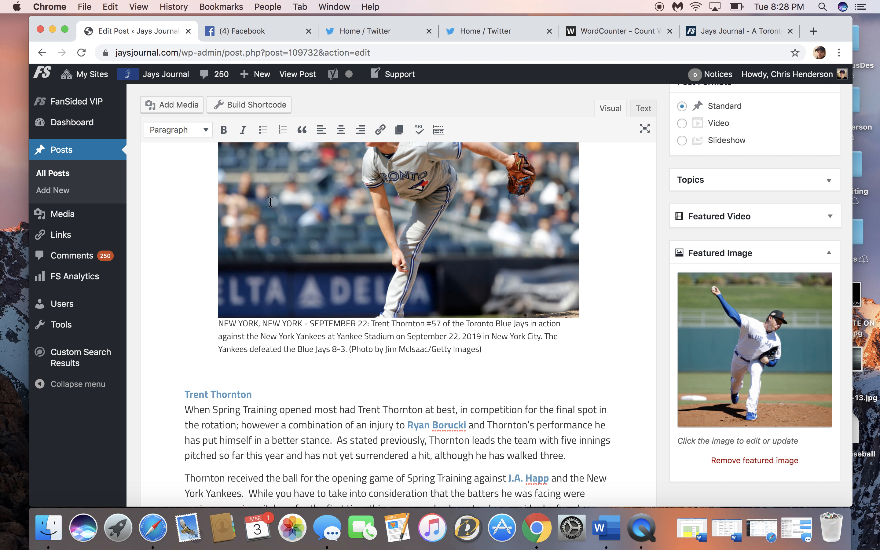
scroll(402, 329, "up", 10)
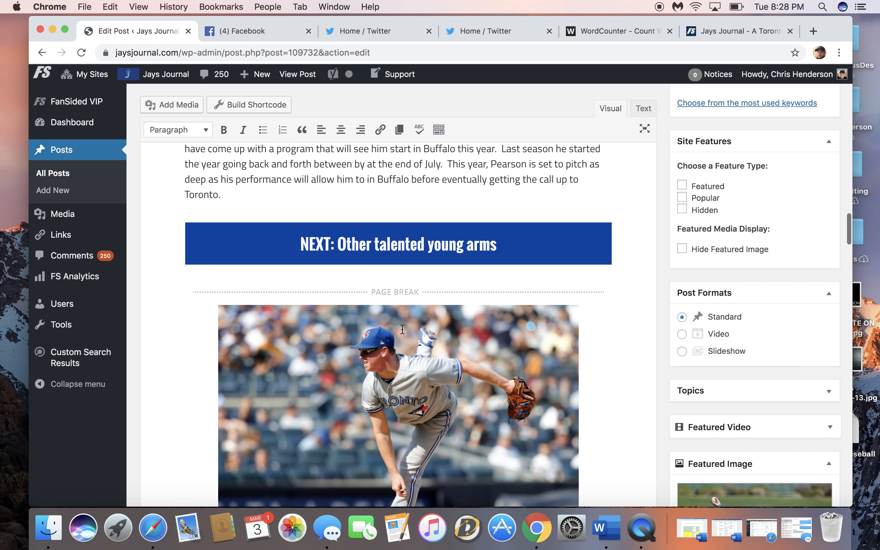
scroll(402, 329, "down", 15)
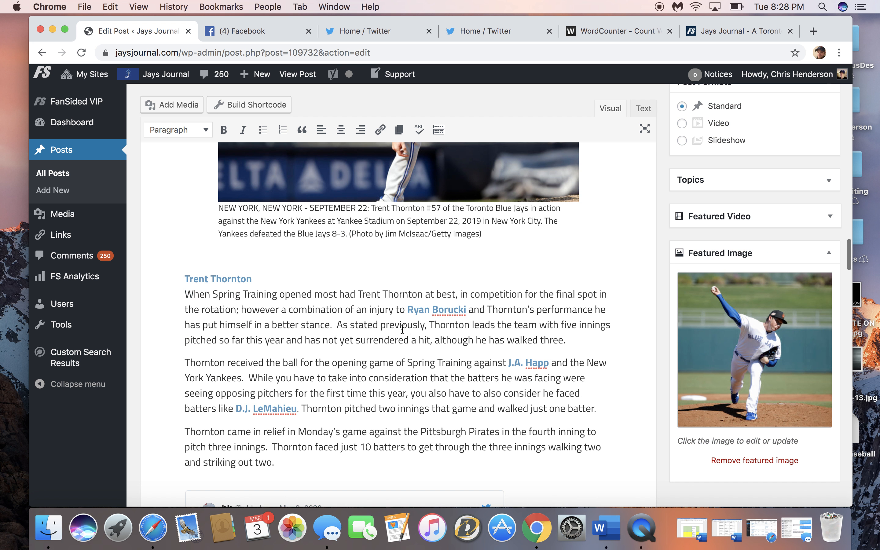
type("Other Talente")
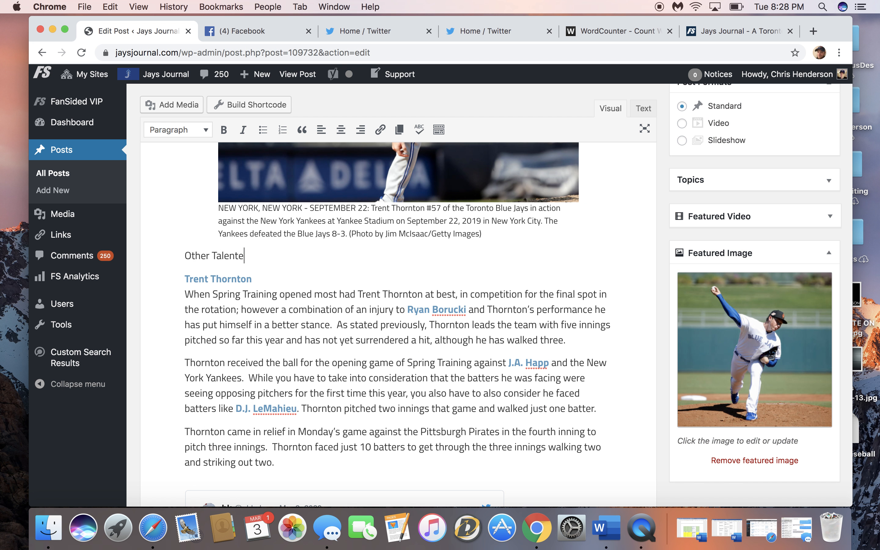
type("d Young Arms")
Format the "Other Talented Young Arms" line as Heading 2 and clear its selection
left_click_drag(314, 254, 184, 251)
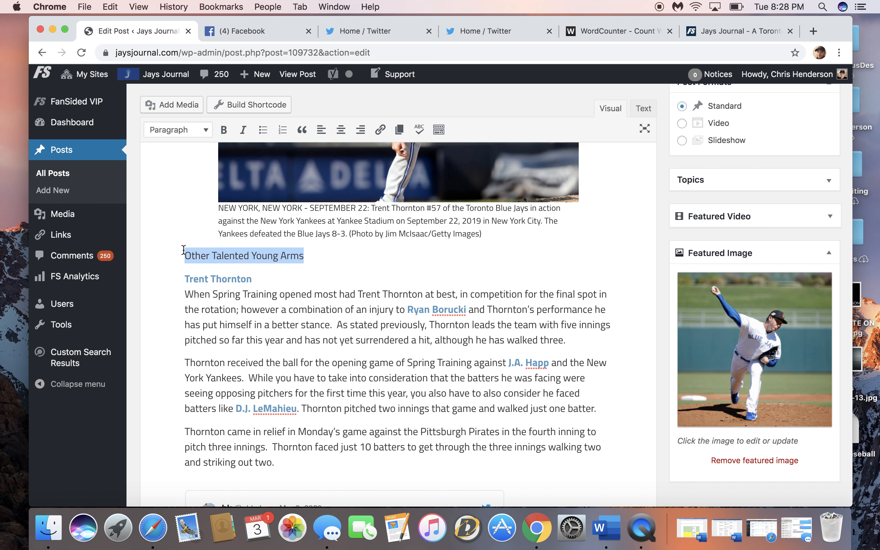
left_click(171, 130)
left_click(171, 169)
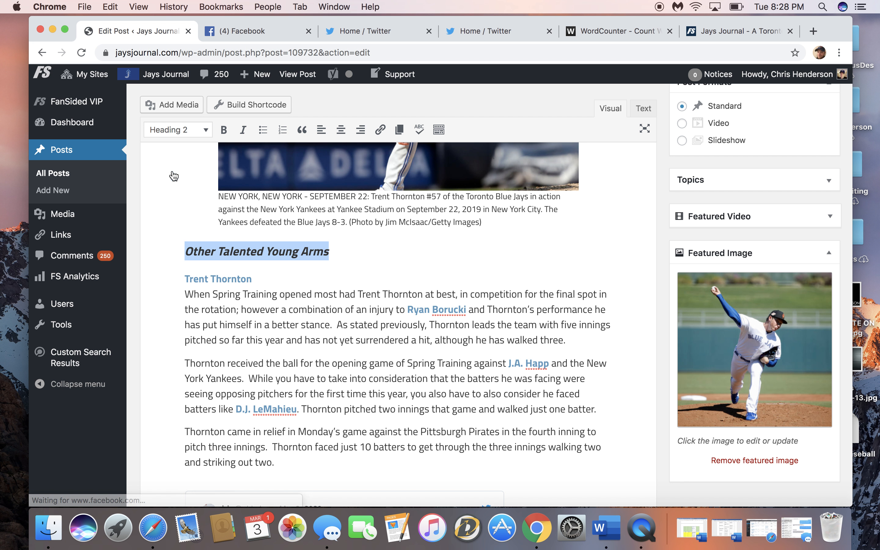
left_click(313, 269)
Read through the Trent Thornton and Anthony Kay sections to find where this slide should end
scroll(455, 260, "down", 4)
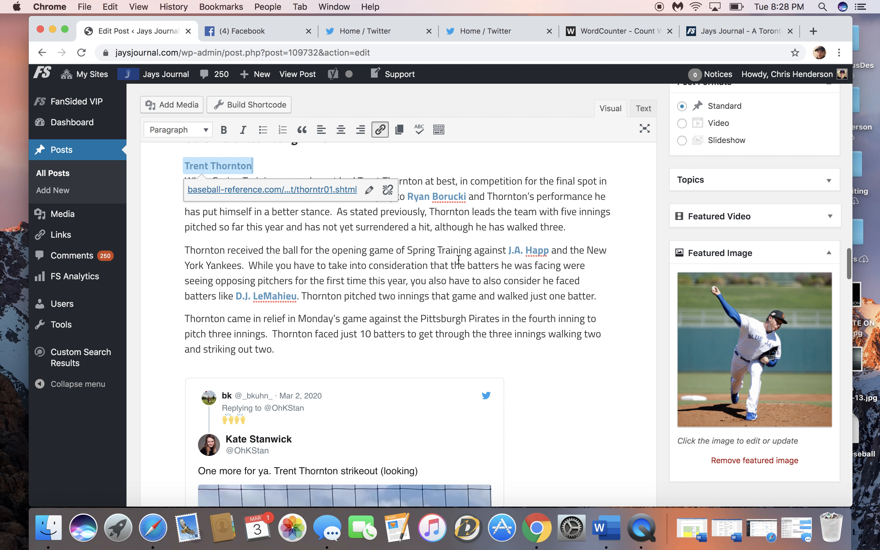
scroll(459, 259, "down", 10)
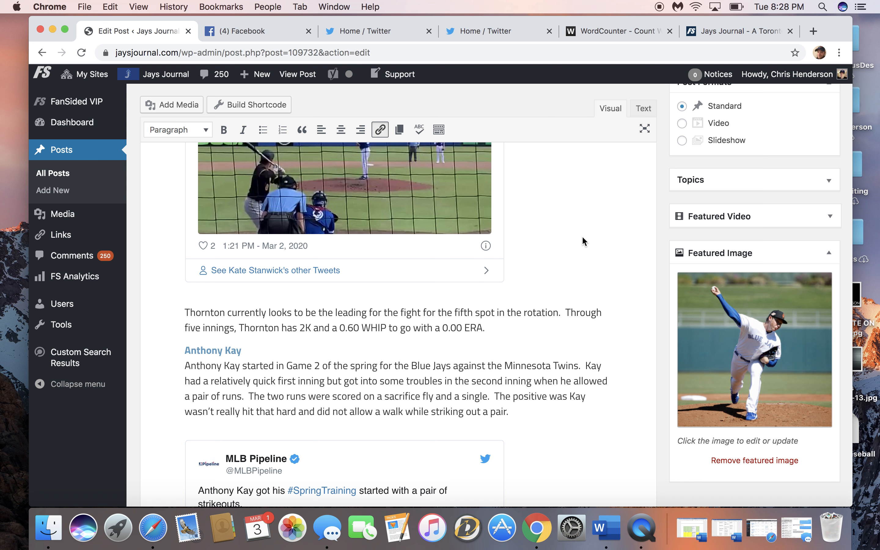
scroll(582, 238, "down", 2)
scroll(582, 237, "down", 2)
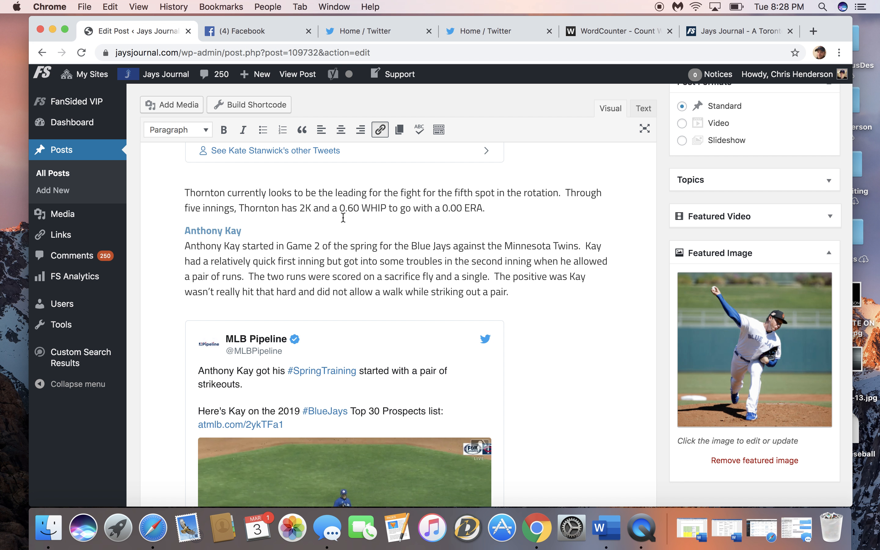
scroll(596, 225, "down", 2)
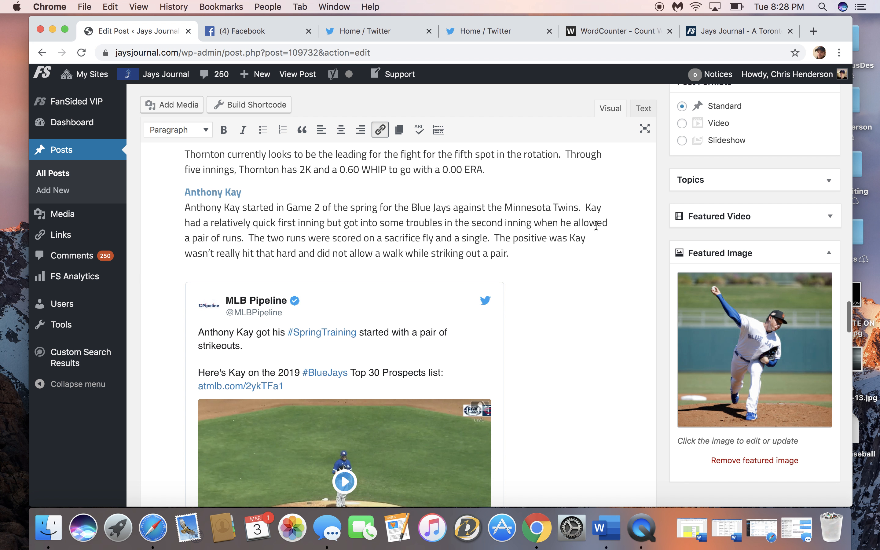
scroll(596, 225, "up", 10)
scroll(594, 224, "down", 10)
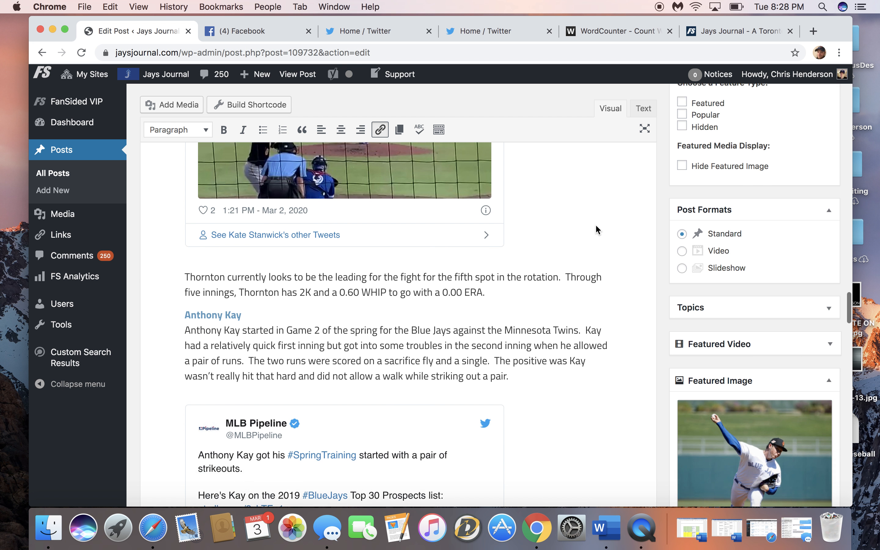
scroll(596, 225, "down", 4)
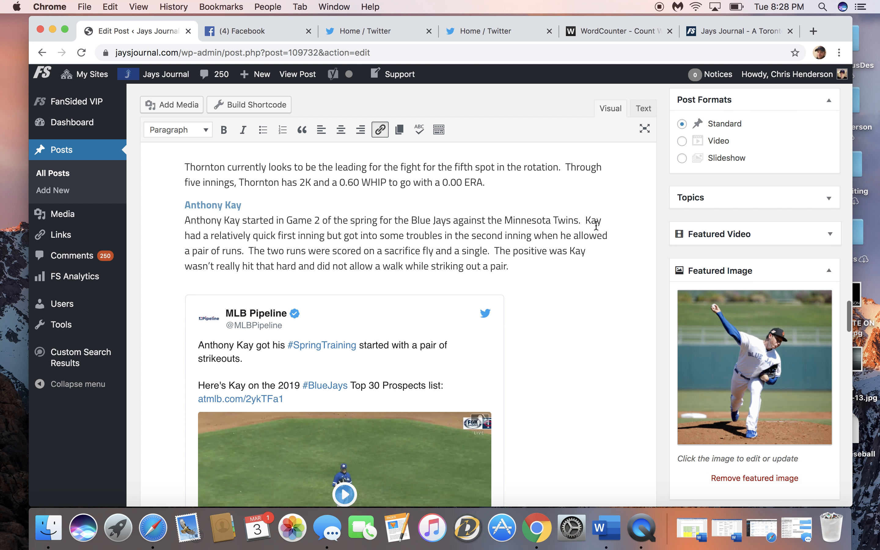
scroll(595, 224, "up", 2)
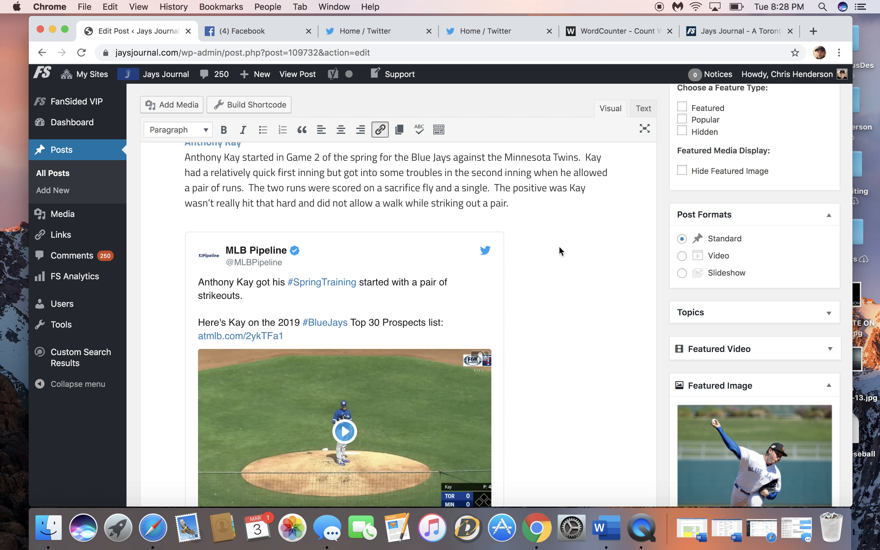
scroll(563, 249, "down", 11)
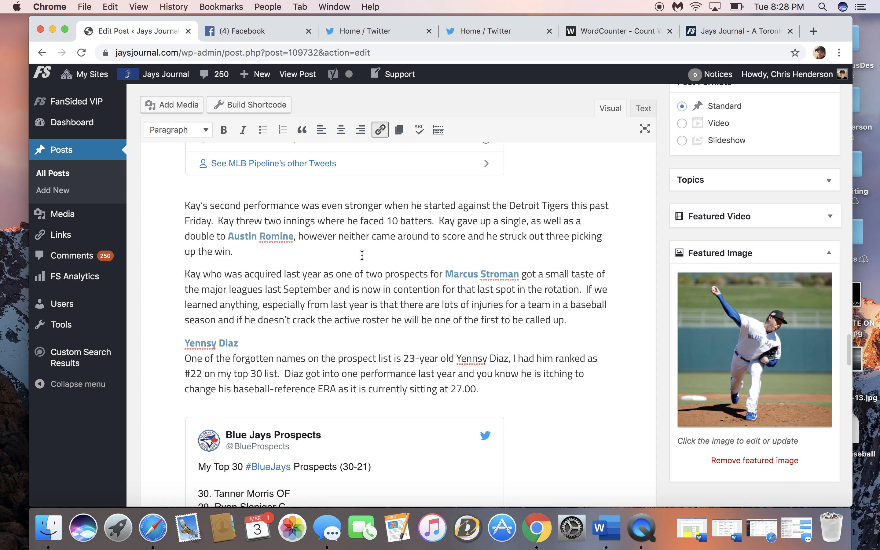
Add blank lines after the Anthony Kay section's last paragraph and insert a page break above the Yennsy Diaz heading
left_click(577, 320)
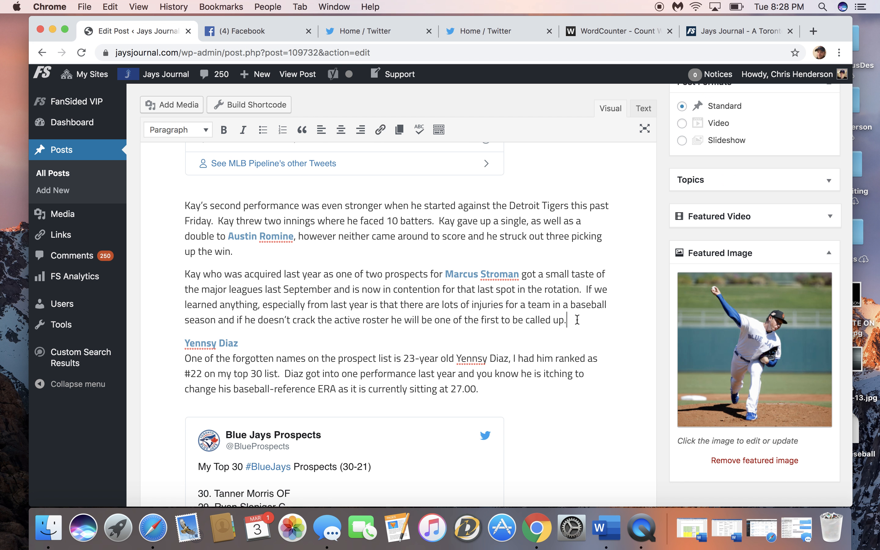
key("Return")
key("Return")
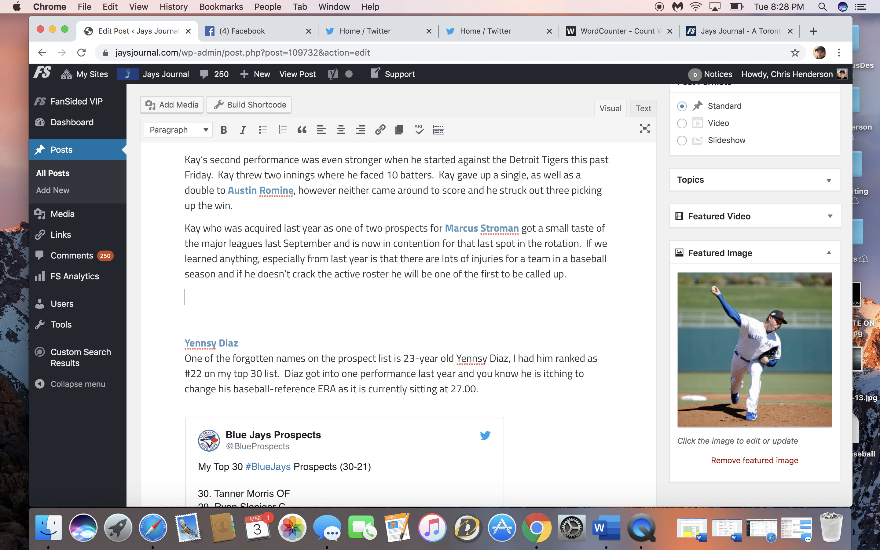
left_click(401, 130)
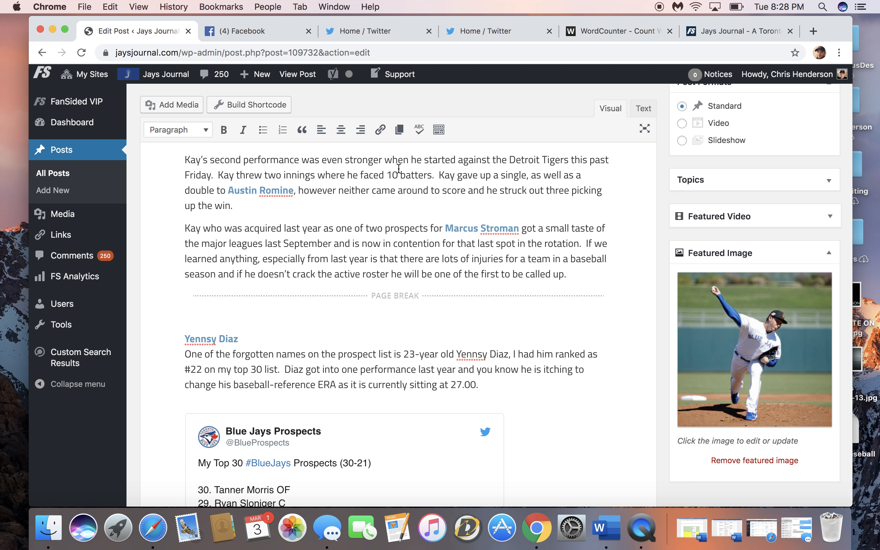
scroll(538, 303, "down", 20)
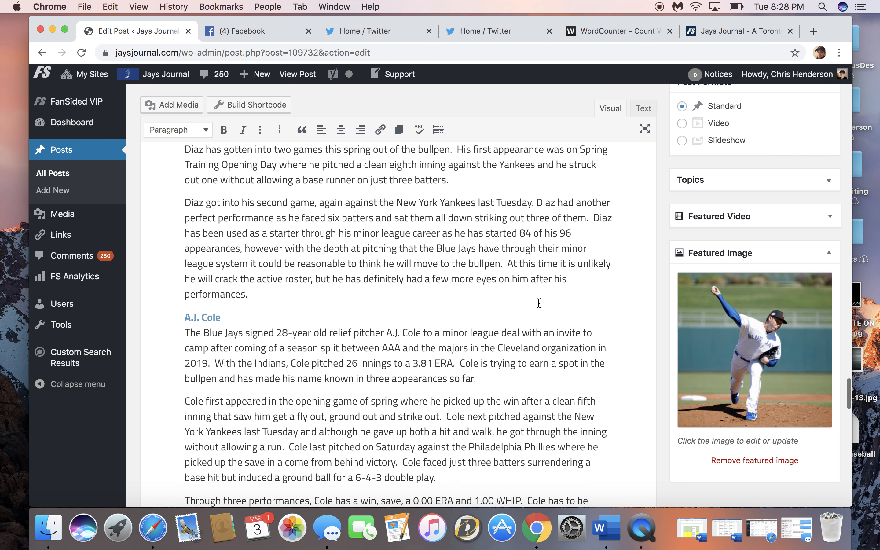
scroll(537, 301, "up", 15)
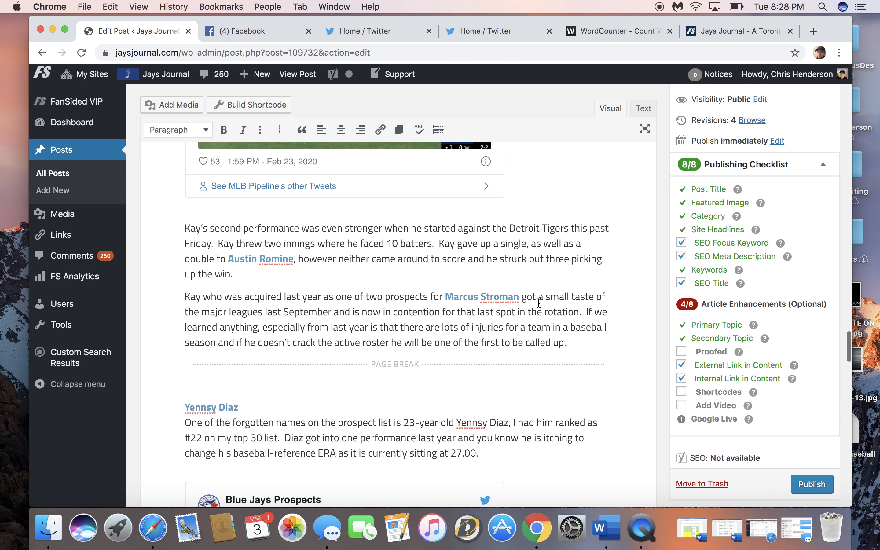
scroll(539, 303, "up", 10)
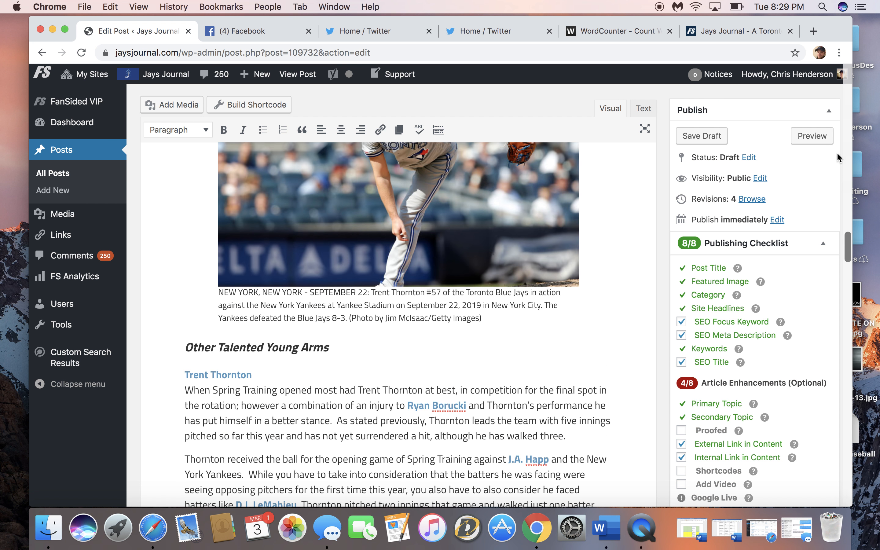
Preview the draft post, check the opening slide to its end and advance to the "Top prospect on the rise" slide
left_click(811, 136)
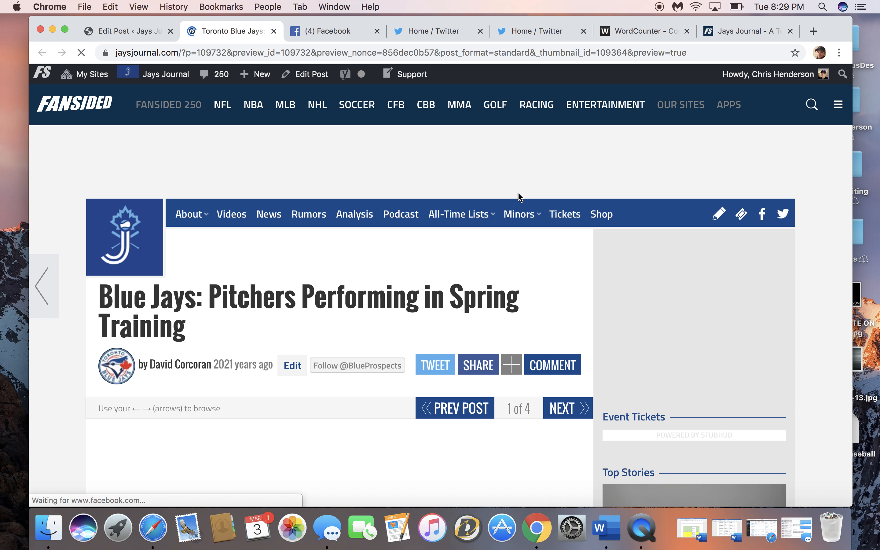
scroll(519, 196, "down", 6)
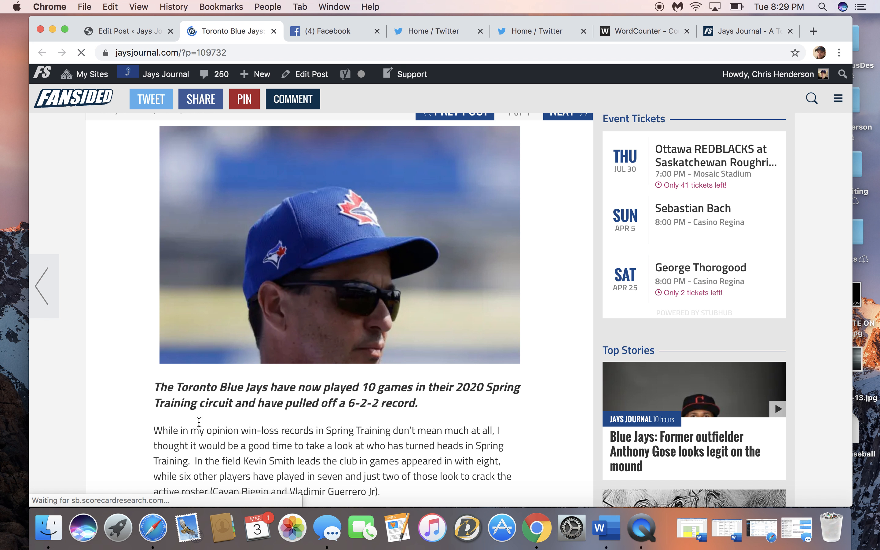
scroll(449, 364, "down", 5)
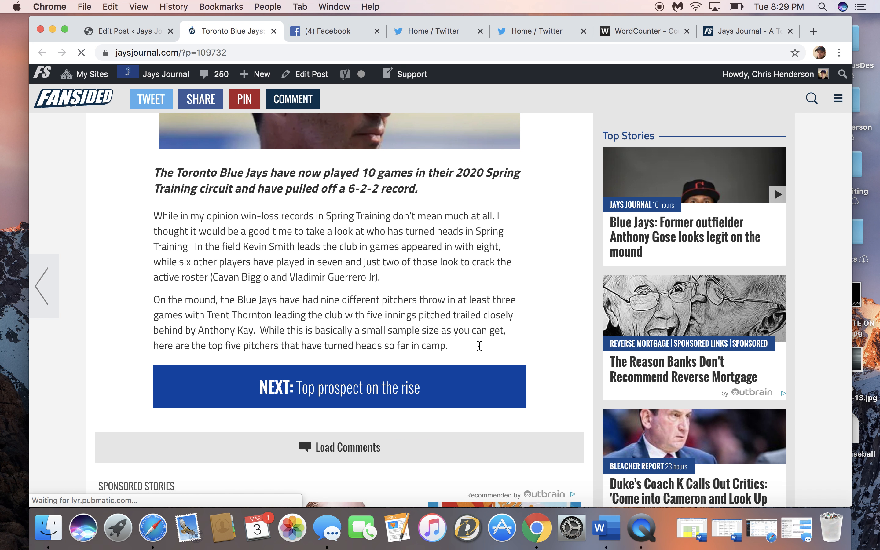
left_click(378, 371)
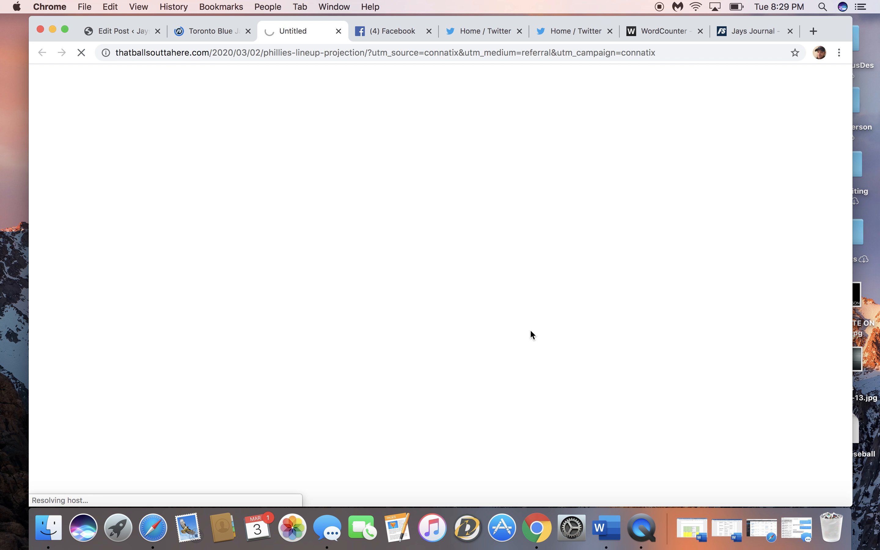
left_click(338, 31)
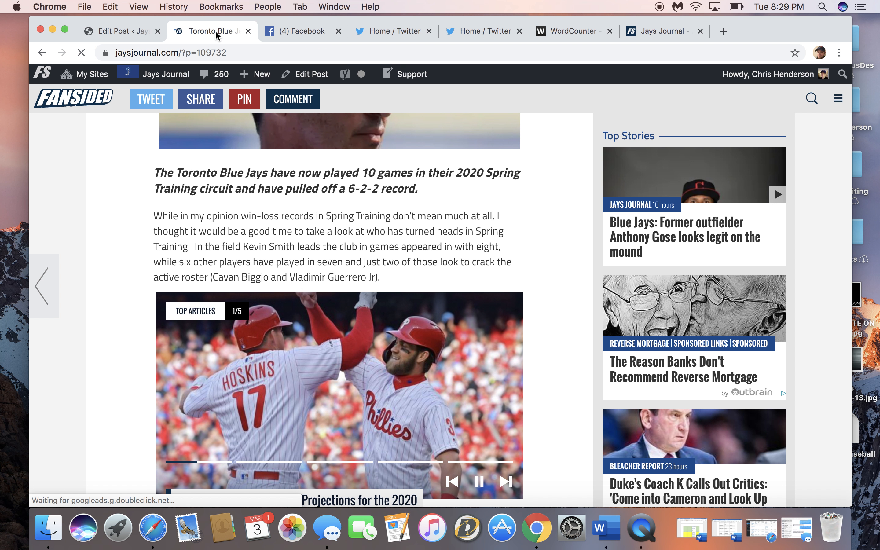
scroll(546, 211, "down", 8)
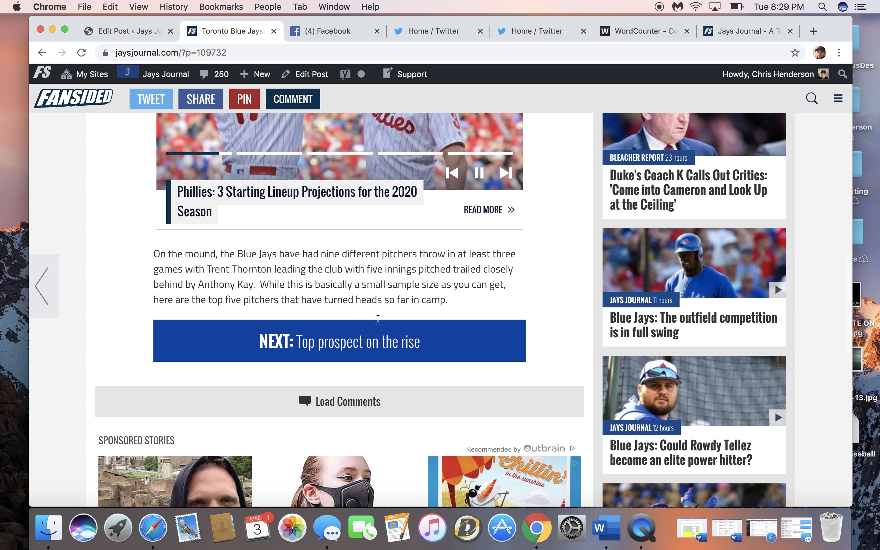
left_click(332, 331)
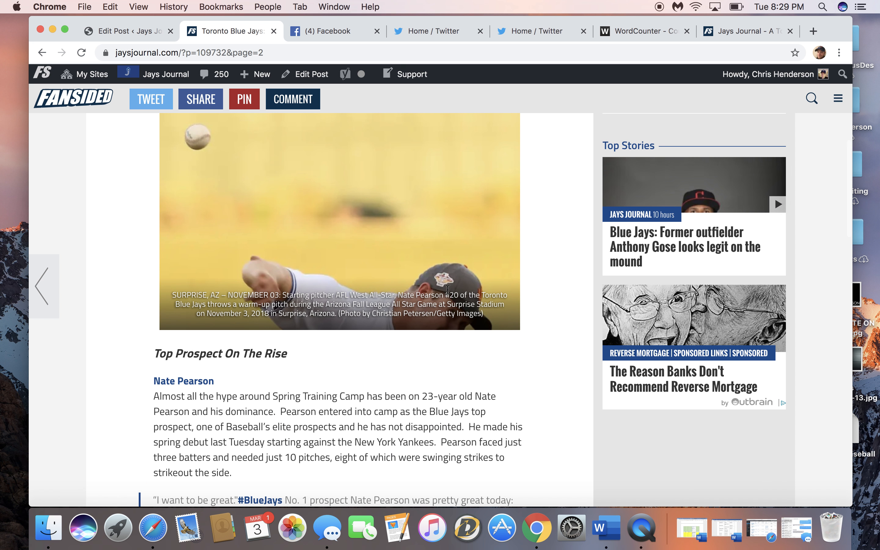
Check the "Top Prospect On The Rise" slide, advance to "Other talented young arms" and review that slide to its end
scroll(593, 258, "down", 15)
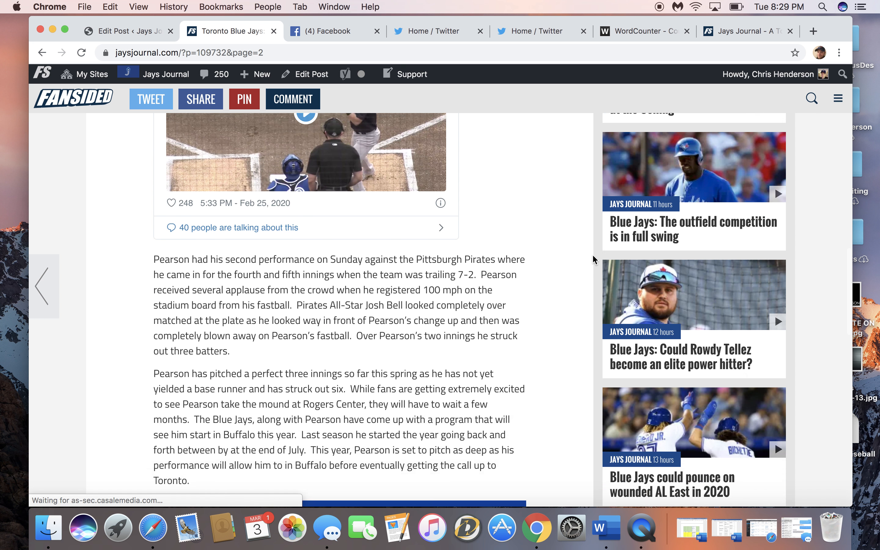
scroll(591, 254, "down", 6)
left_click(309, 298)
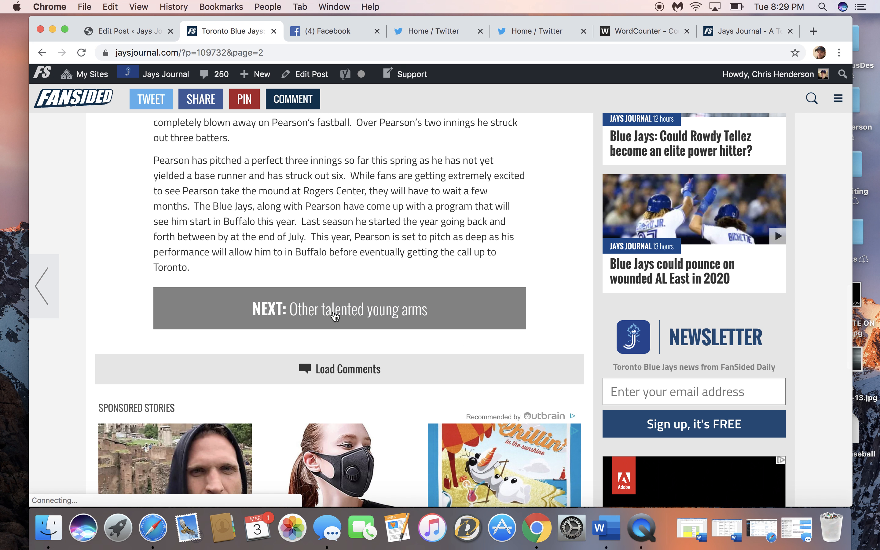
scroll(501, 185, "down", 4)
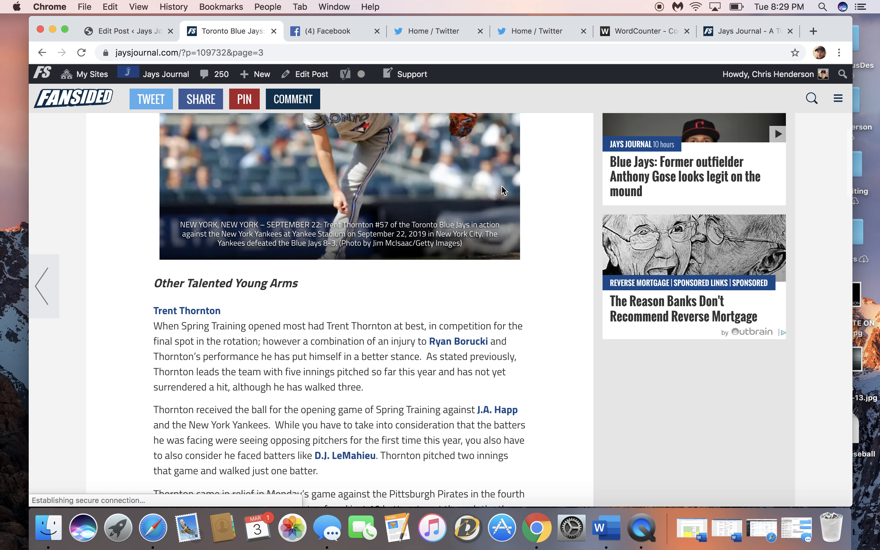
scroll(500, 185, "down", 13)
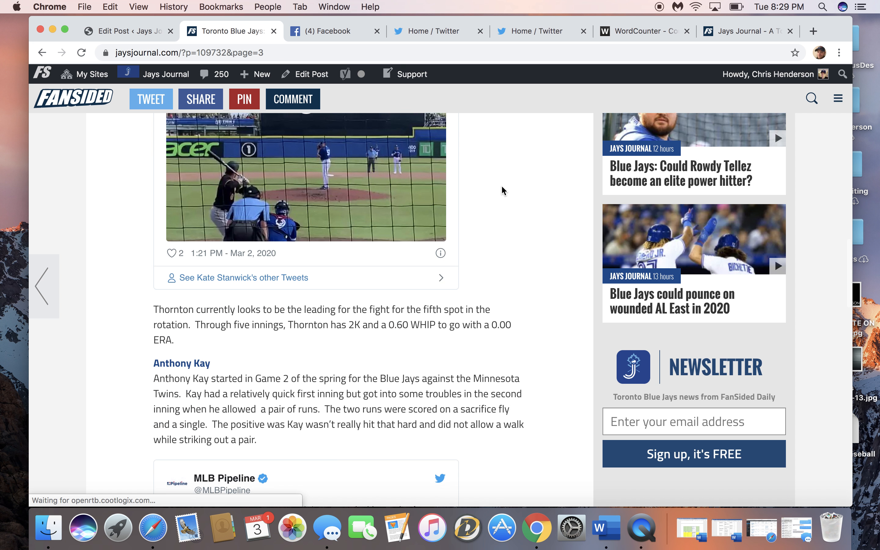
scroll(501, 189, "down", 7)
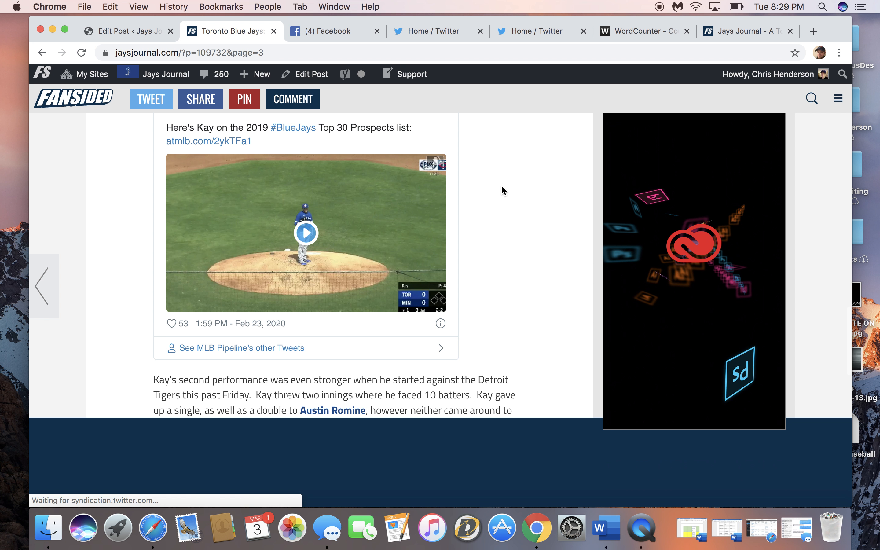
scroll(502, 187, "down", 6)
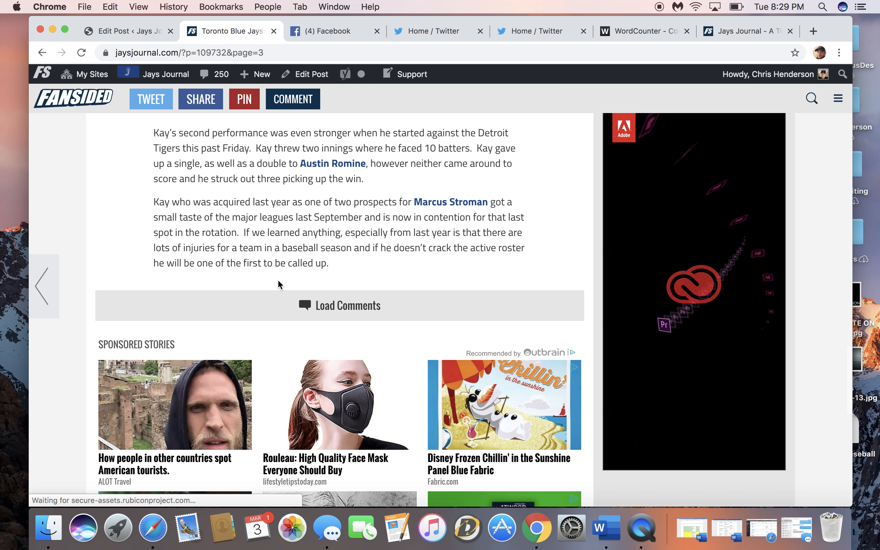
Return to the post editor and look through the remaining Yennsy Diaz, A.J. Cole and Conclusion sections
left_click(134, 31)
scroll(408, 246, "down", 20)
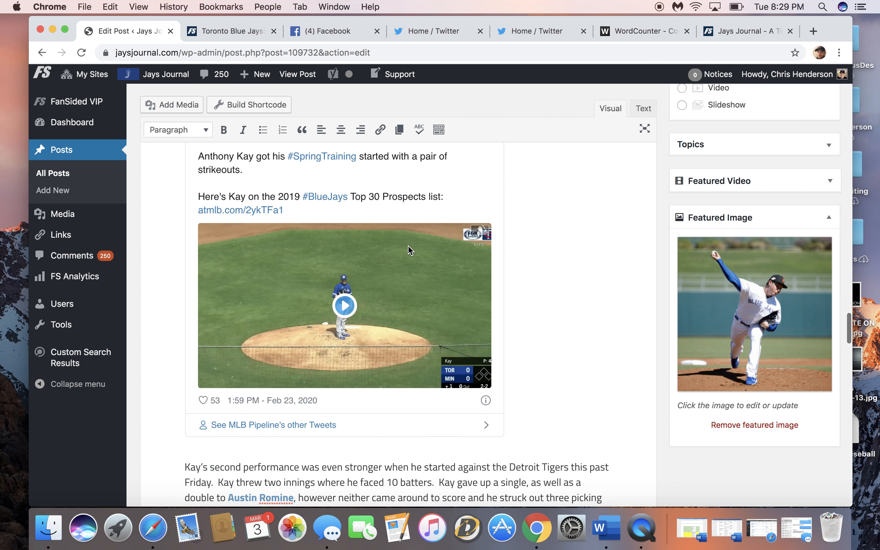
scroll(408, 247, "down", 8)
scroll(408, 246, "down", 5)
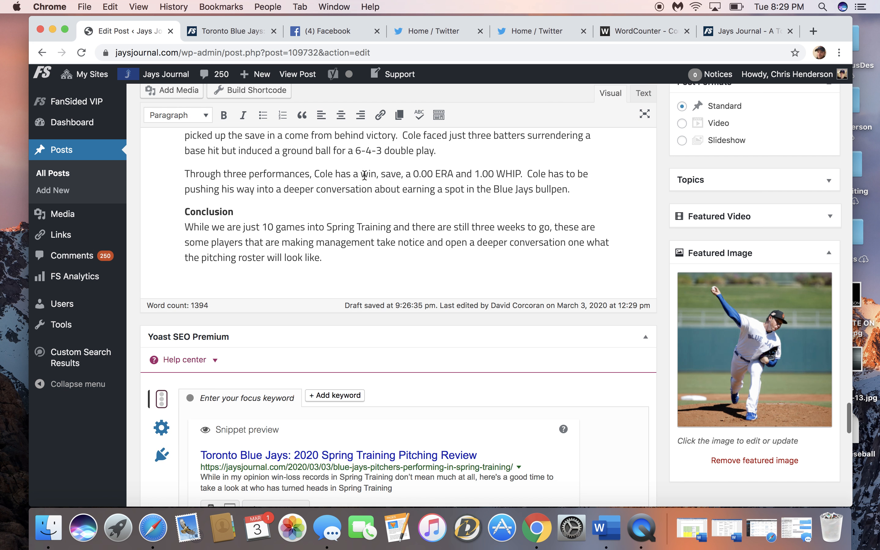
scroll(347, 184, "up", 10)
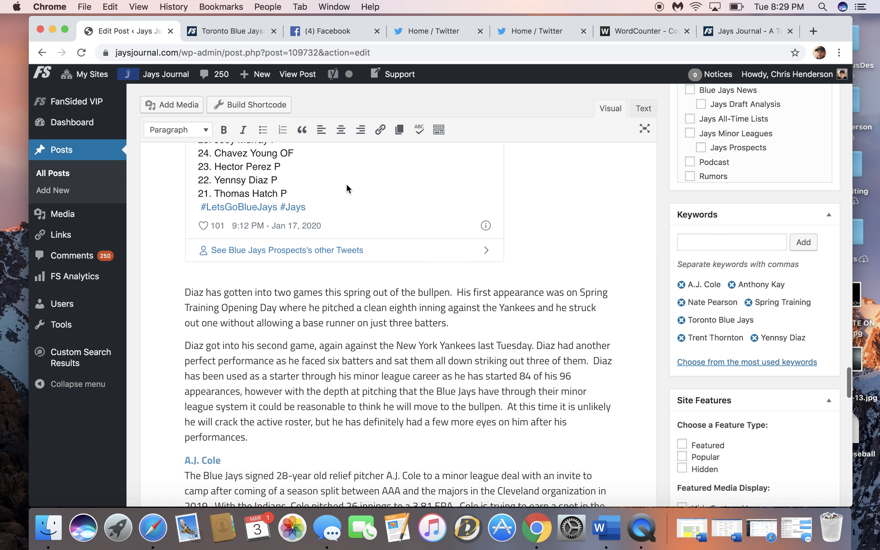
scroll(347, 184, "down", 6)
Close the post preview and go back to the post editor
left_click(230, 36)
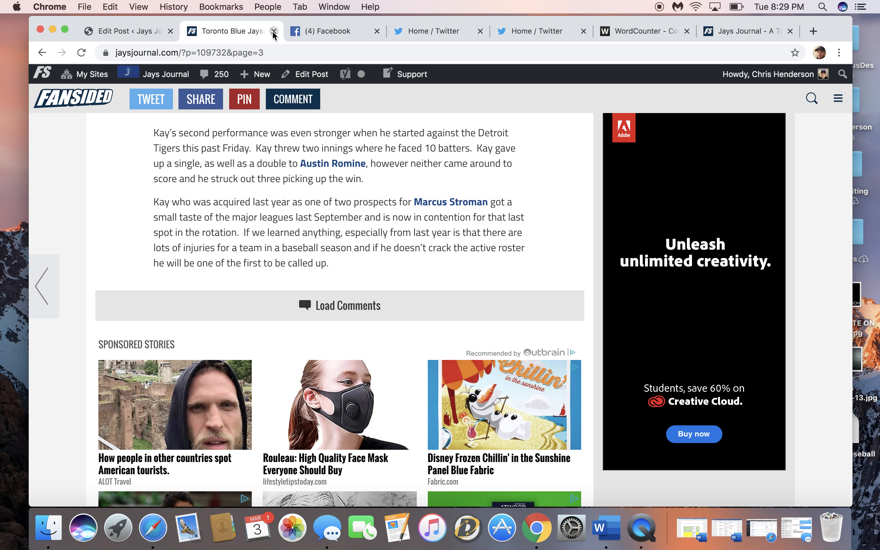
key("super+w")
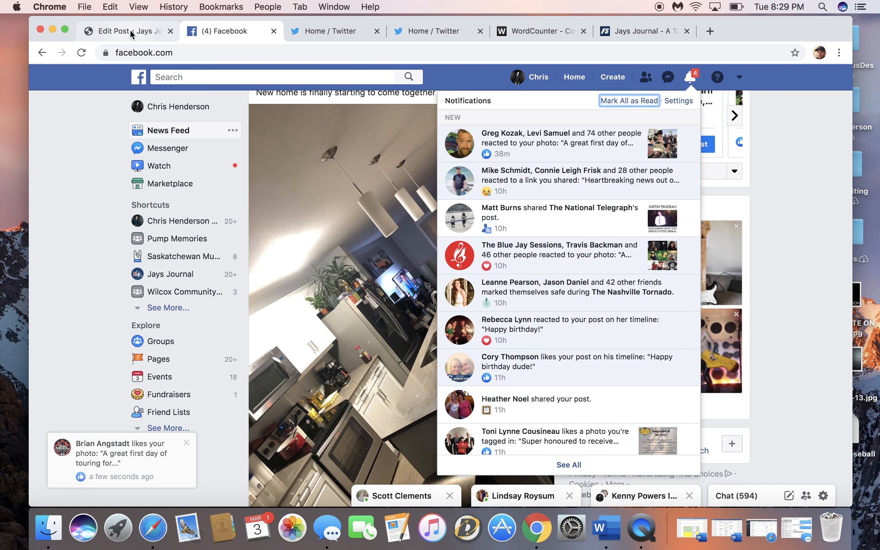
left_click(129, 30)
Open the Getty Images search for the spot between the last page break and the Yennsy Diaz heading
scroll(437, 257, "up", 2)
scroll(438, 257, "up", 10)
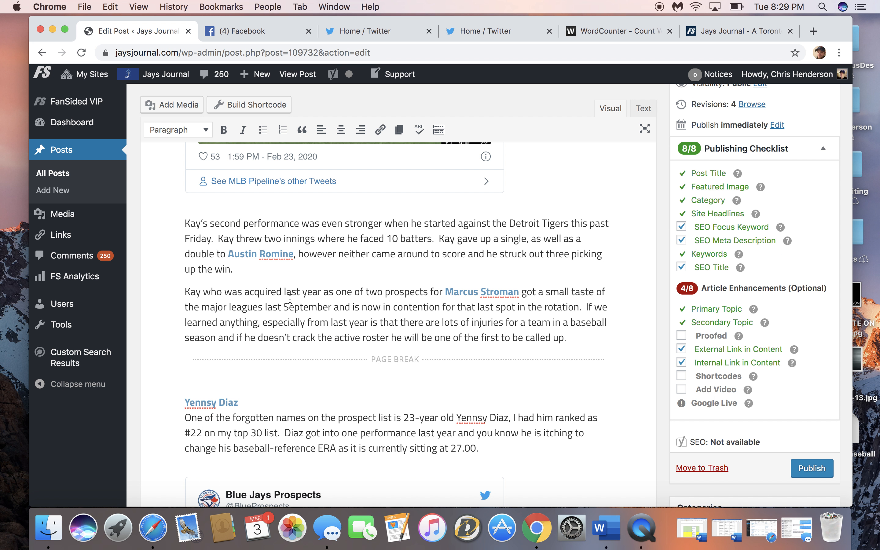
scroll(289, 298, "down", 10)
scroll(289, 298, "up", 7)
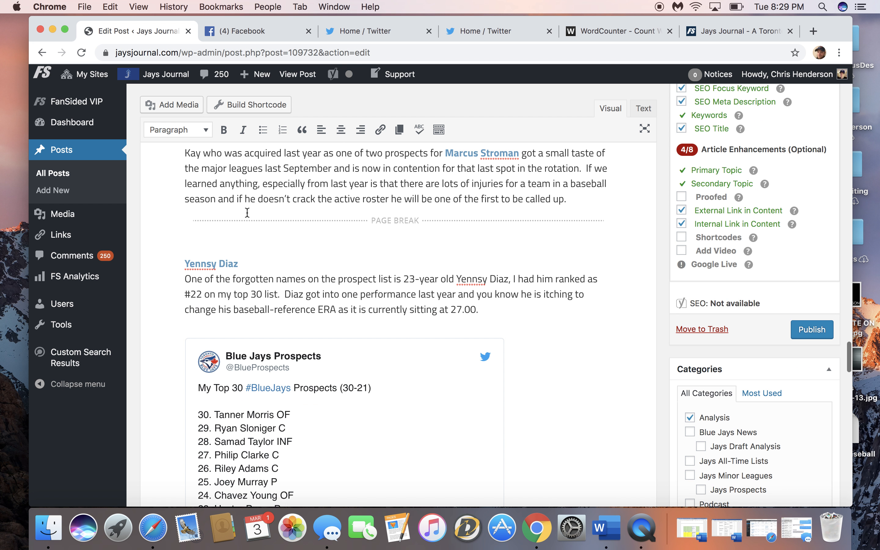
left_click(170, 106)
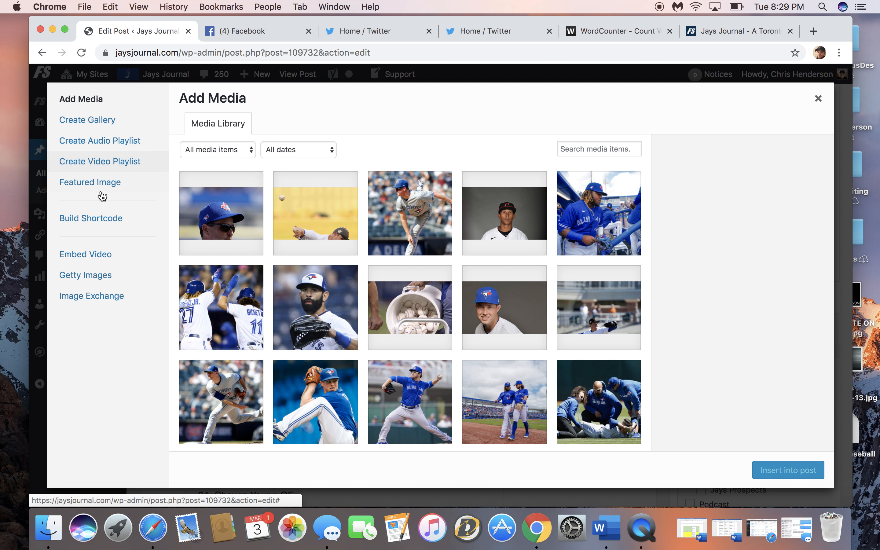
left_click(96, 275)
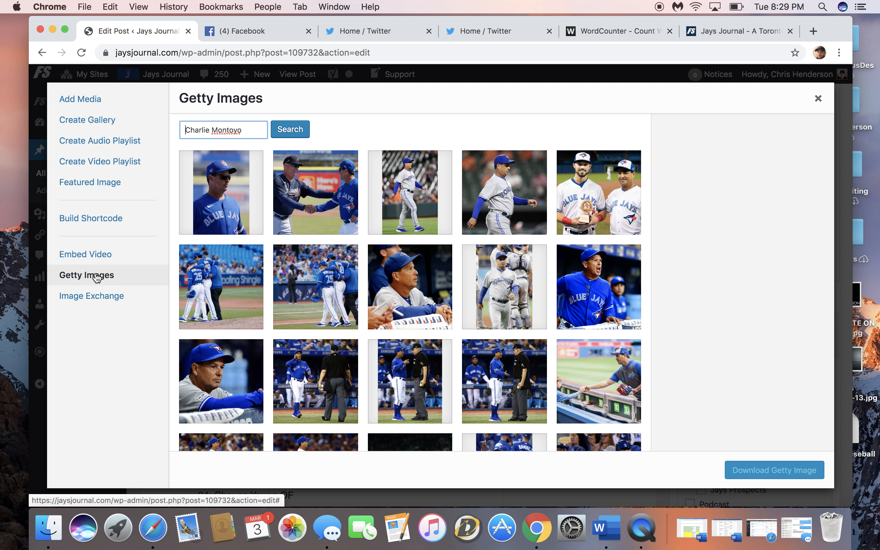
Search Getty Images for "Yennsy Diaz"
left_click(209, 129)
type("Tennsy")
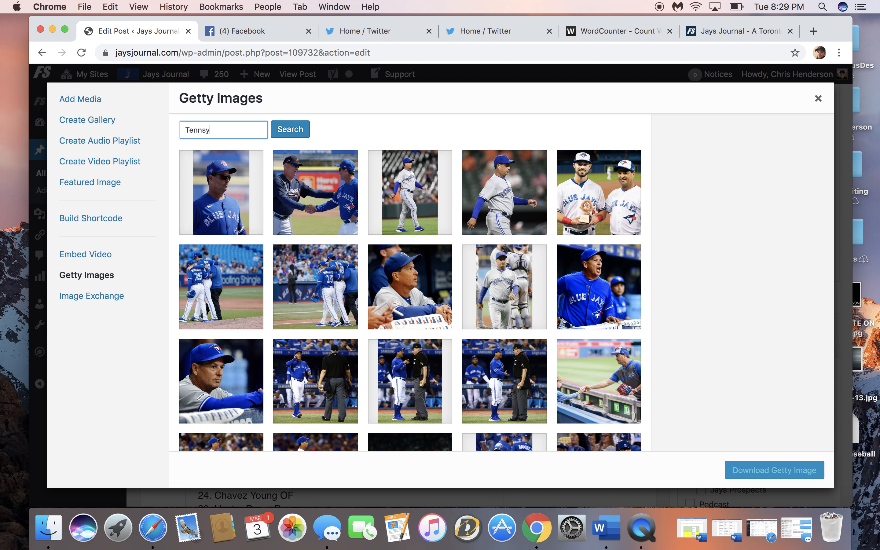
key("BackSpace")
key("BackSpace")
type("Ye")
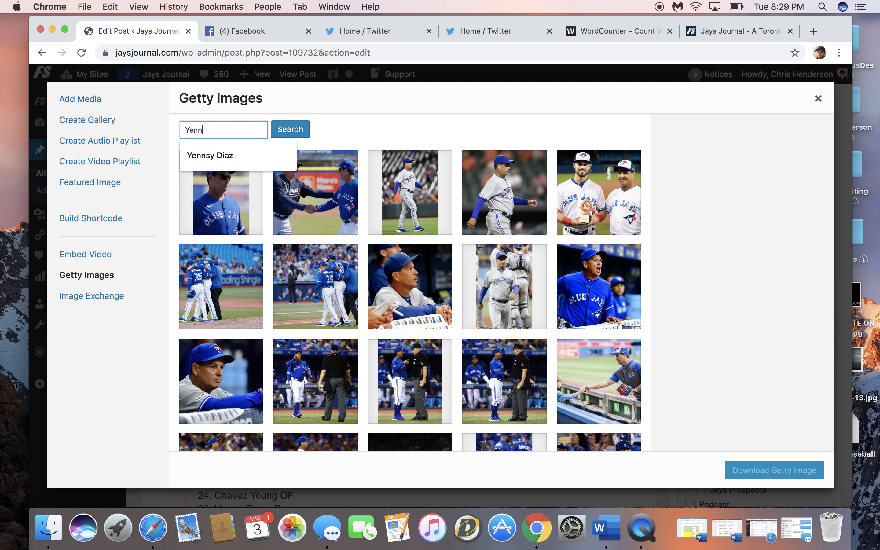
key("Down")
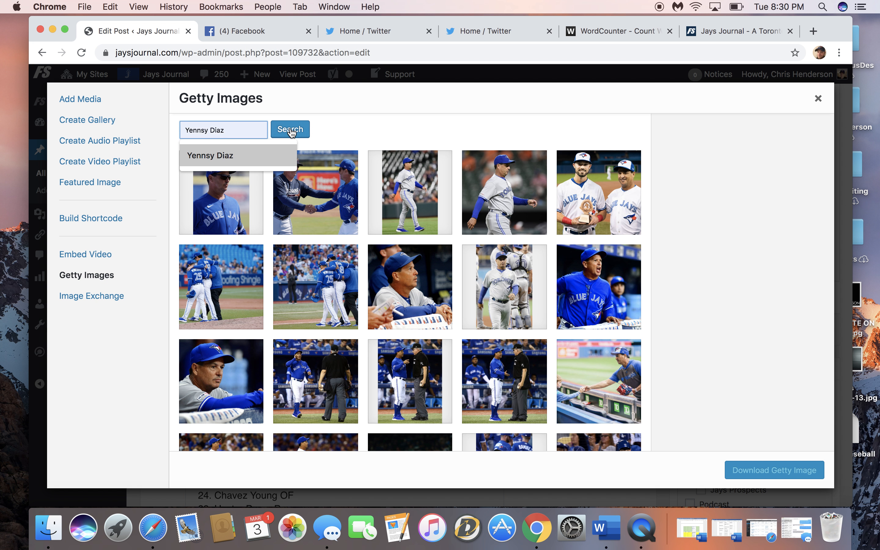
left_click(291, 132)
left_click(231, 134)
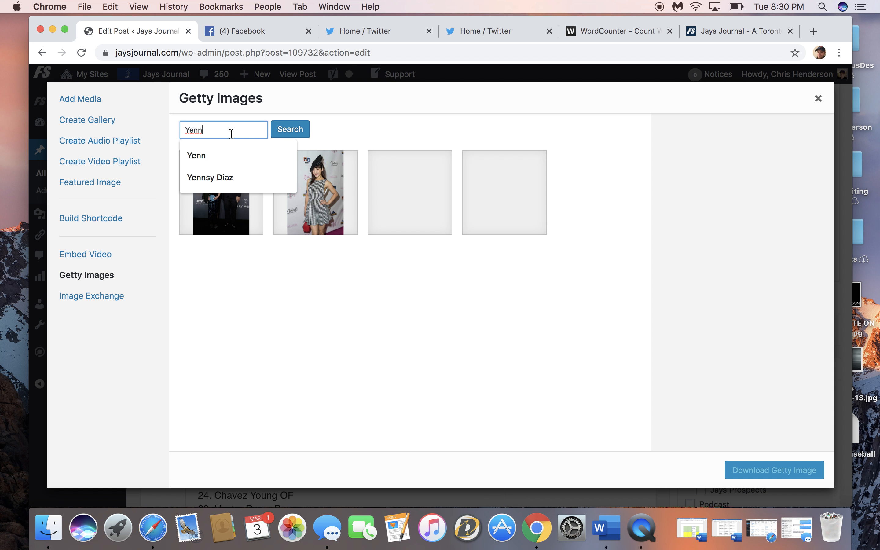
left_click(215, 170)
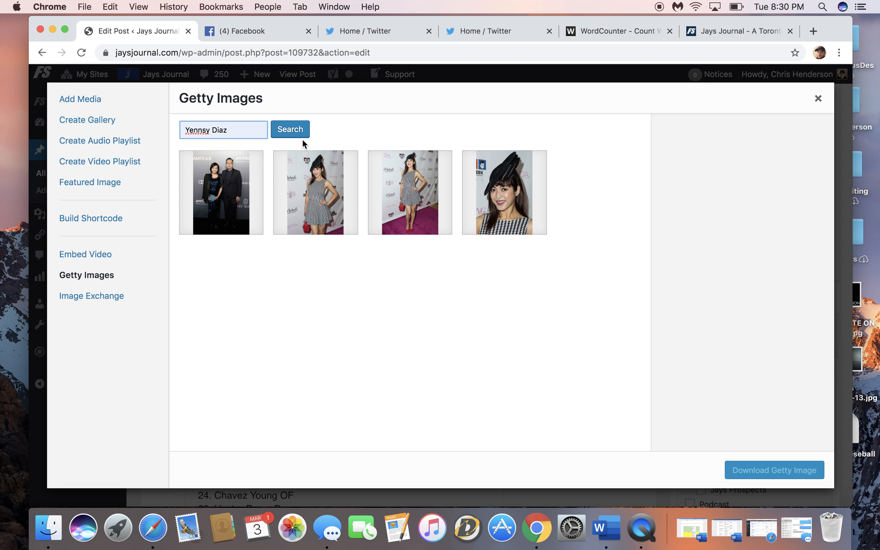
left_click(289, 132)
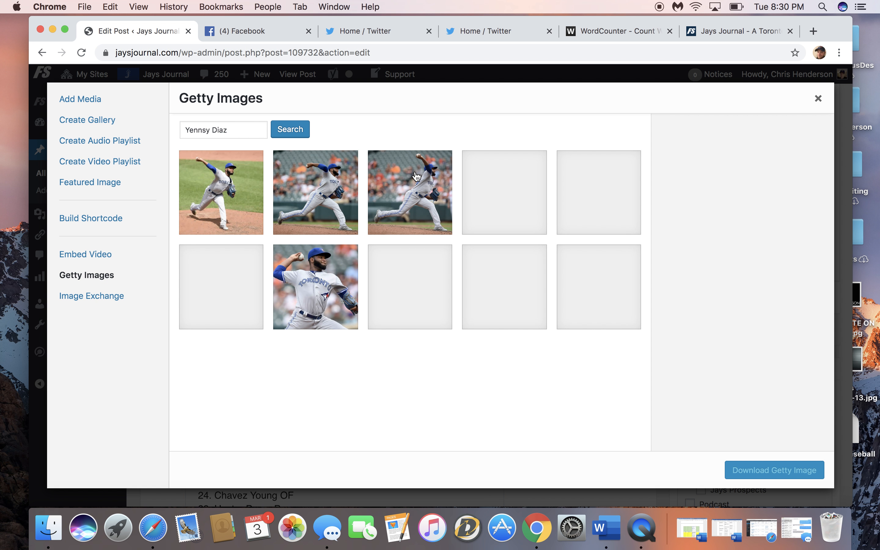
Download the Getty photo of Yennsy Diaz pitching with his arm raised at Baltimore and insert it into the post
left_click(408, 201)
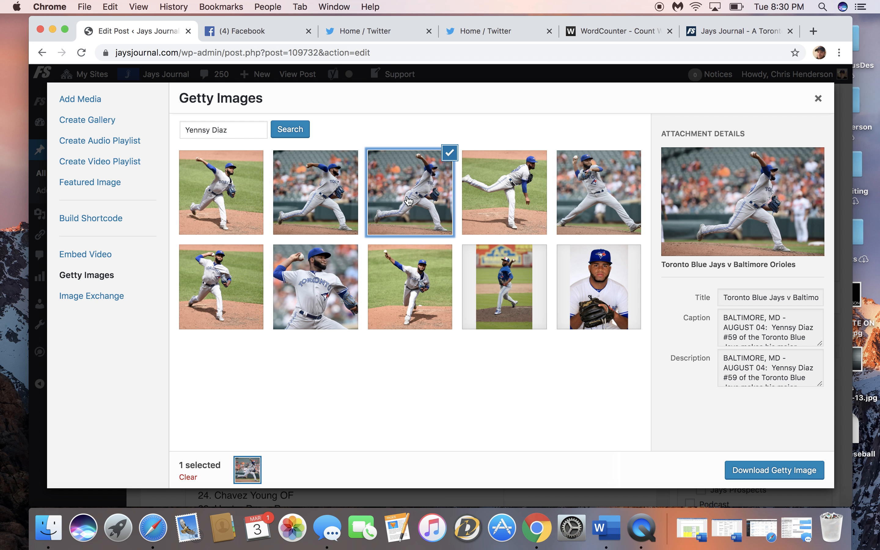
left_click(760, 470)
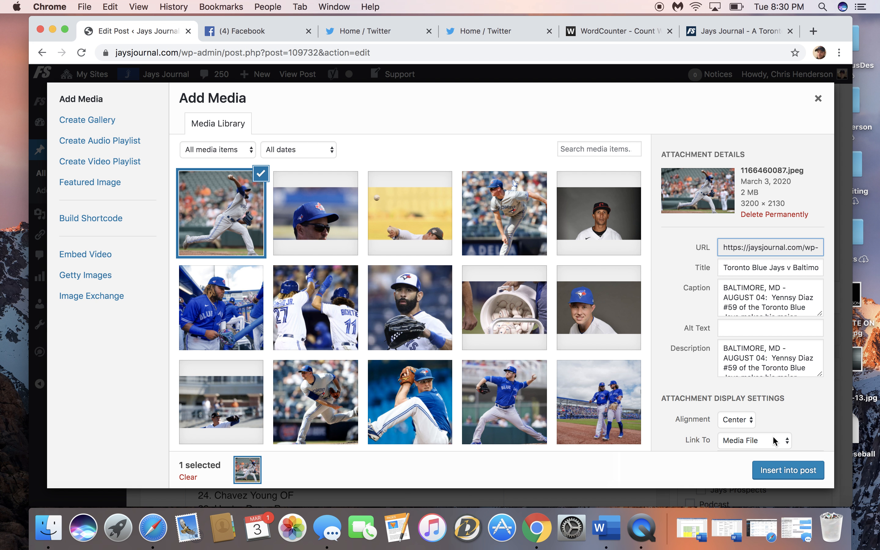
left_click(788, 470)
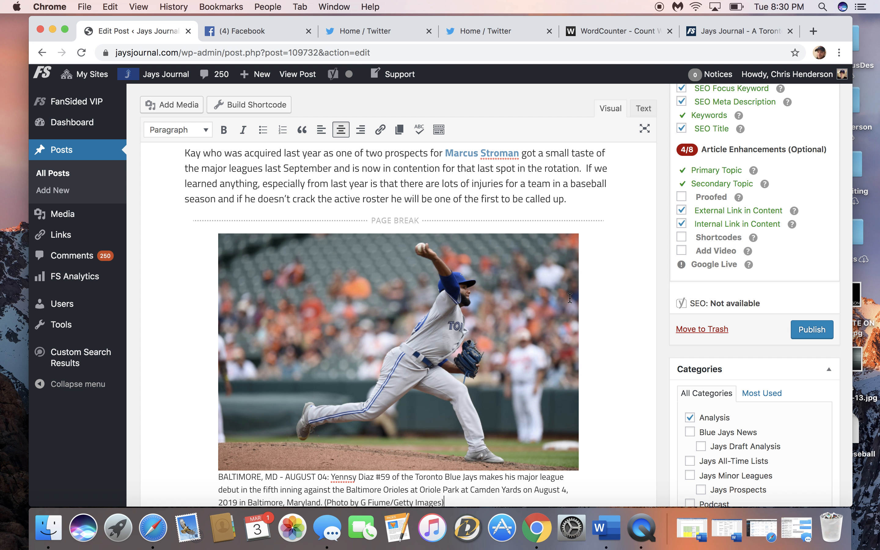
Add a line between the Diaz image's caption and the Yennsy Diaz heading reading "And there's more yet..." and select it
scroll(570, 298, "down", 5)
key("Return")
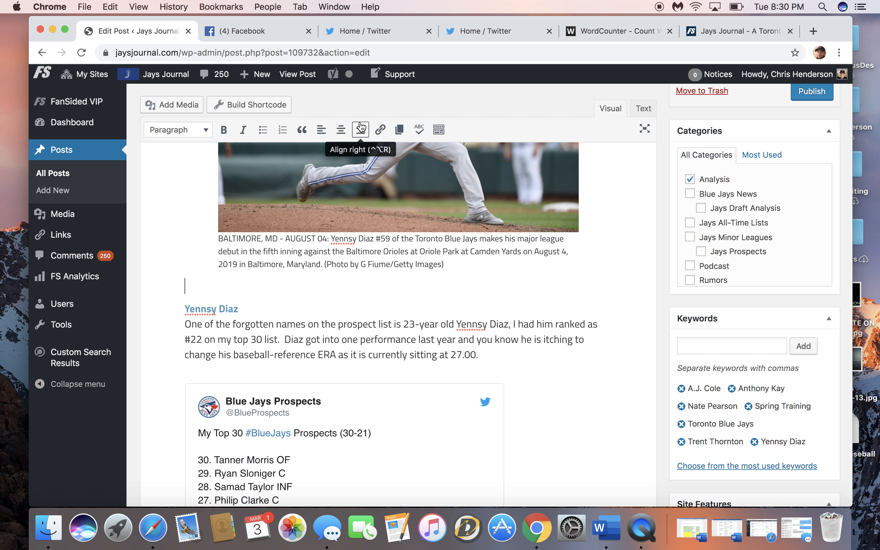
left_click(173, 106)
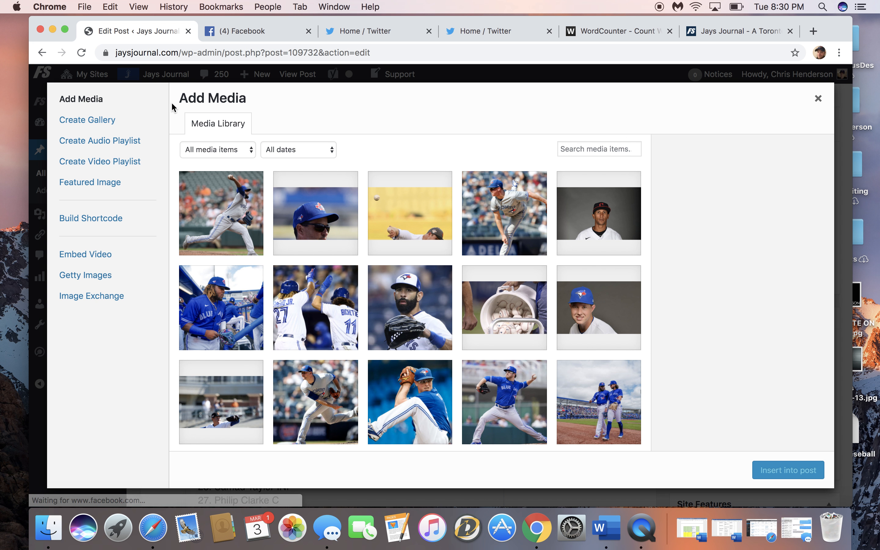
left_click(818, 101)
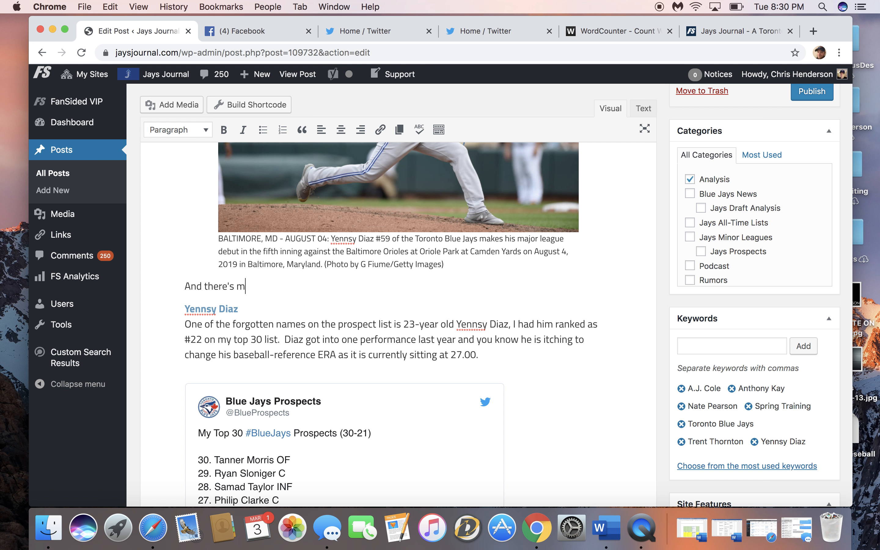
left_click_drag(283, 288, 206, 275)
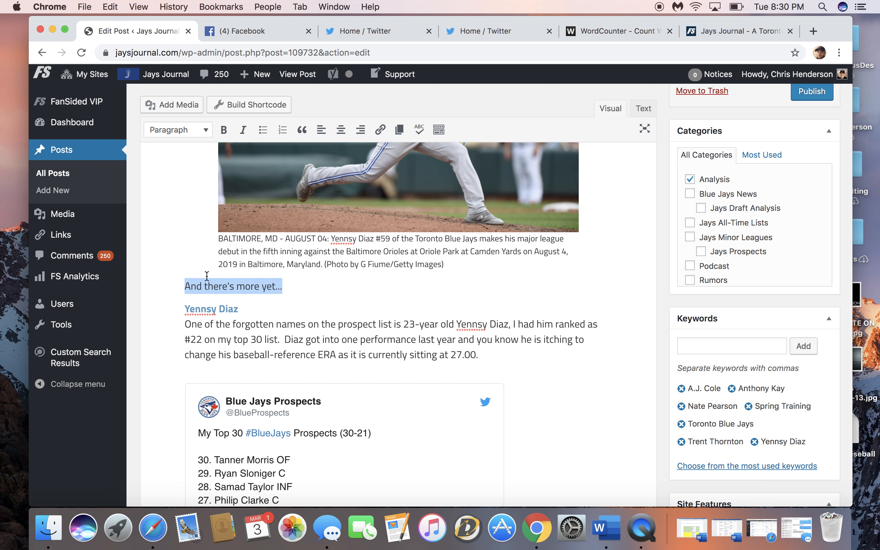
Format the "And there's more yet..." line as Heading 2
left_click(178, 132)
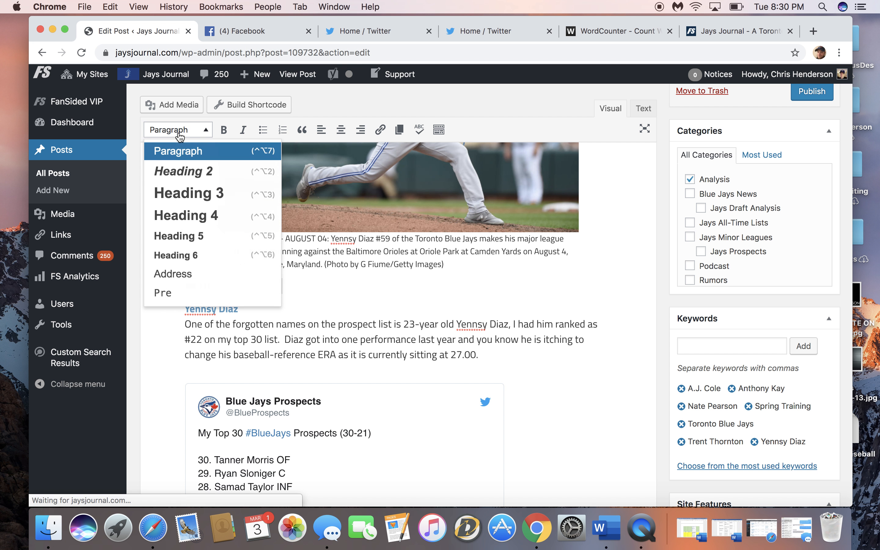
left_click(189, 172)
key("Down")
Add an empty line above the Conclusion heading and start a Story Link - Next shortcode there
scroll(487, 289, "down", 15)
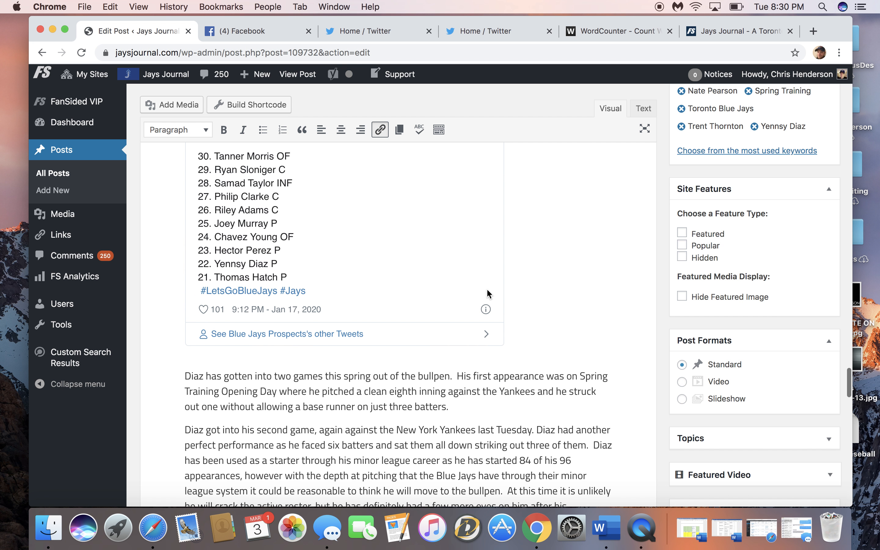
scroll(487, 289, "down", 3)
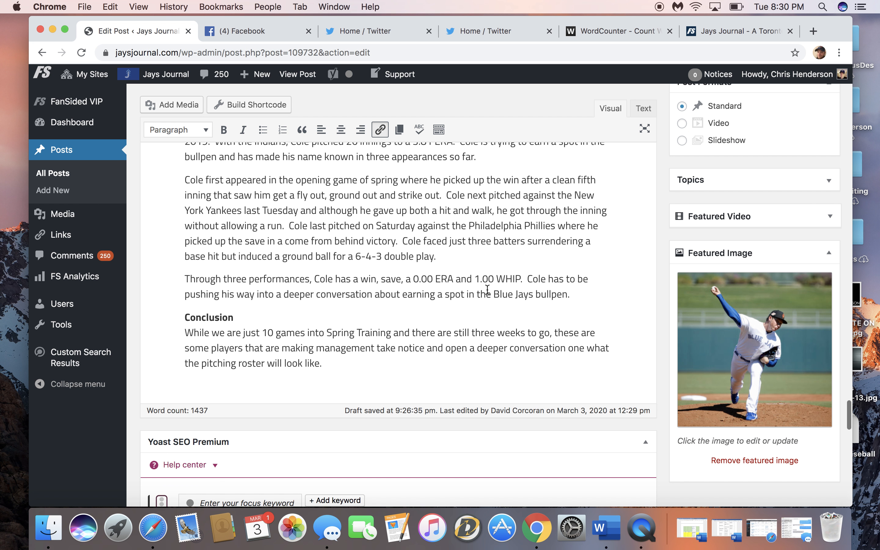
key("Return")
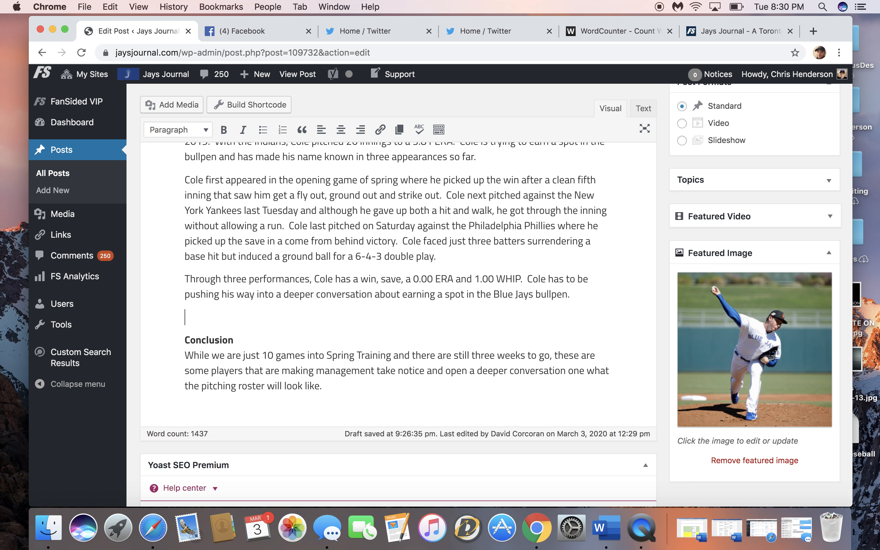
left_click(261, 105)
scroll(338, 211, "down", 10)
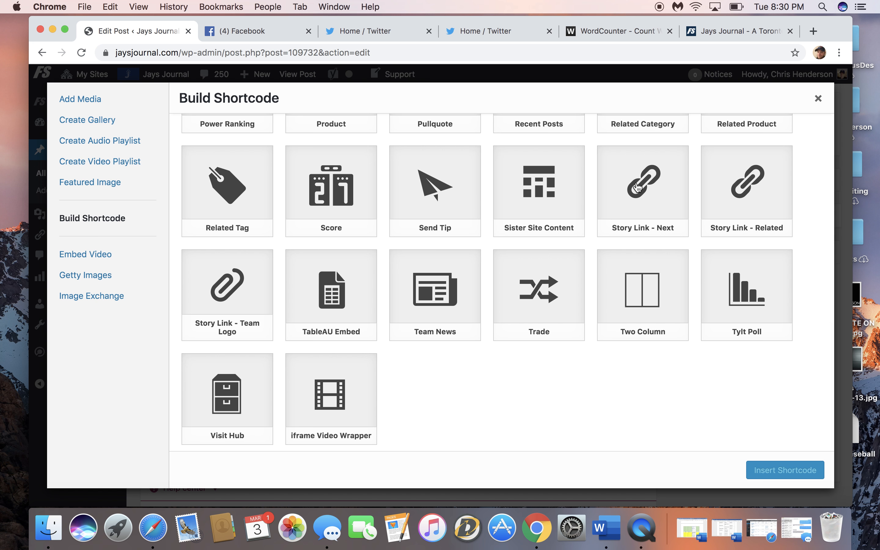
left_click(636, 184)
Open the Anthony Gose article on the Jays Journal site, copy its URL and return to the post editor
left_click(744, 33)
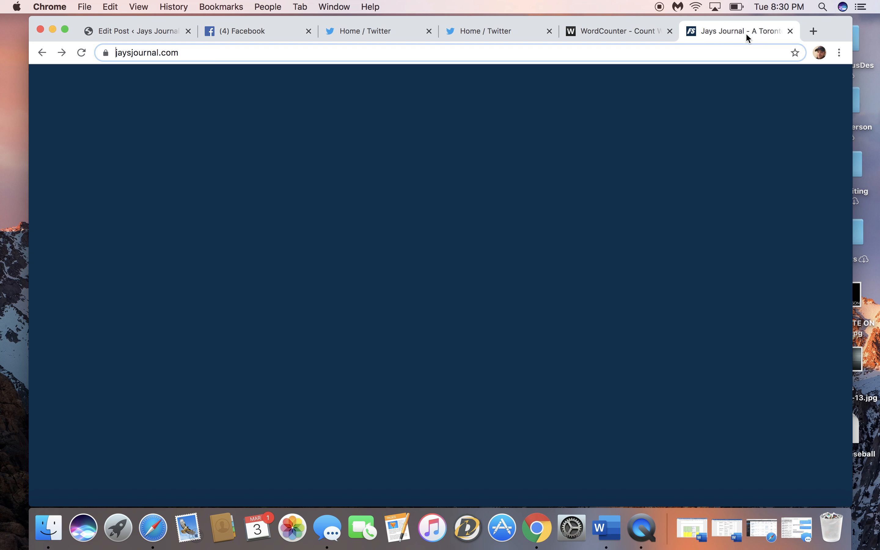
scroll(296, 335, "down", 3)
left_click(296, 335)
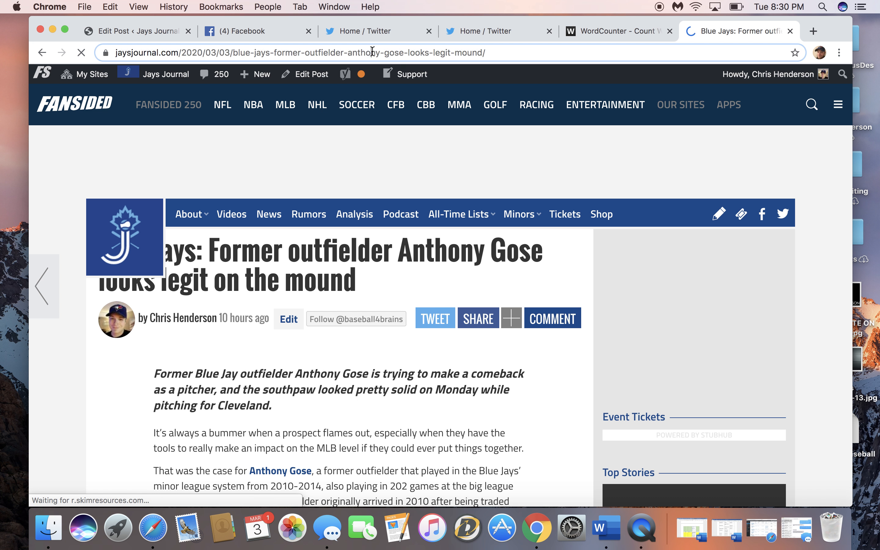
left_click(372, 52)
key("super+c")
left_click(141, 32)
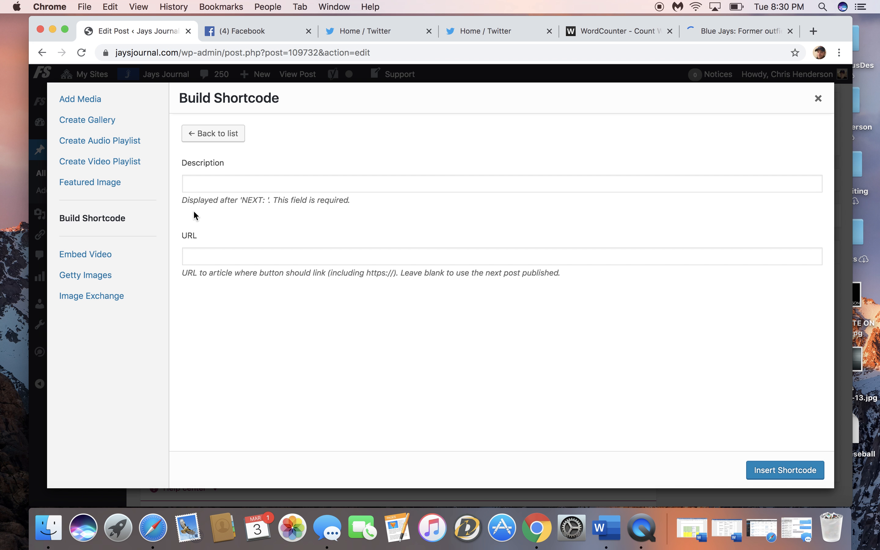
Insert the story link shortcode with the copied article URL and the description "Anthony Gose looks legit on the mound"
left_click(227, 258)
key("super+v")
left_click(213, 184)
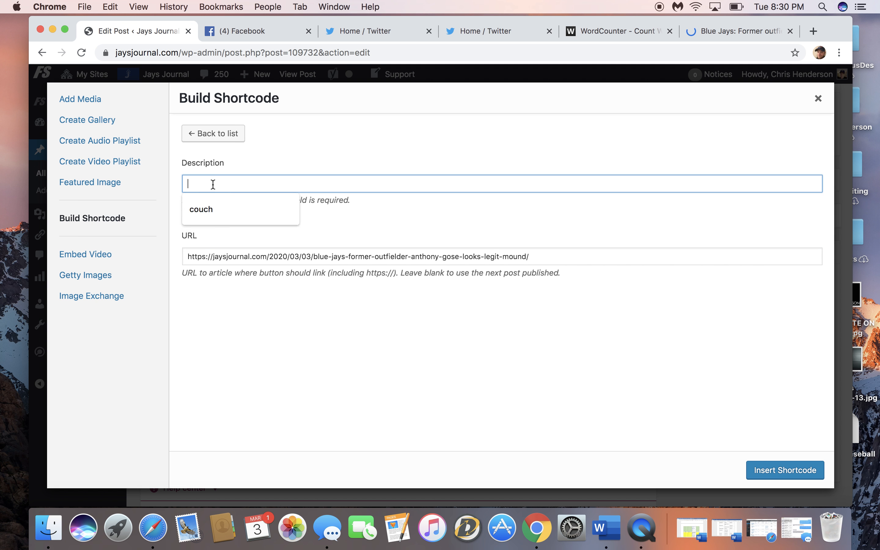
type("An")
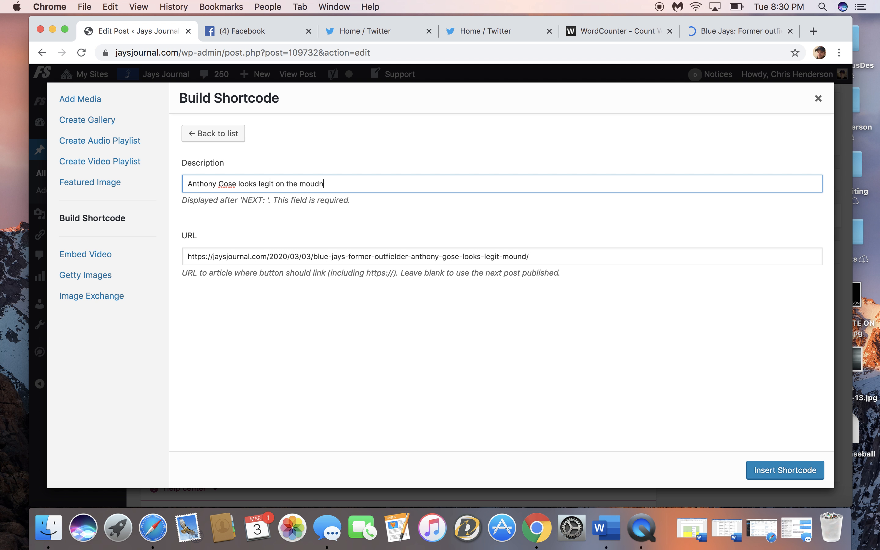
left_click(780, 469)
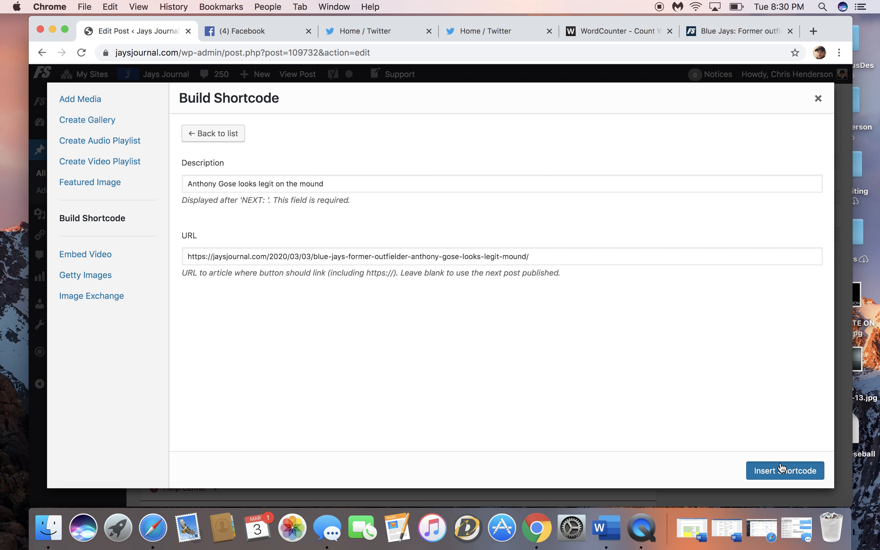
Insert a Related Category shortcode between the last Yennsy Diaz paragraph and the A.J. Cole heading
scroll(594, 333, "up", 5)
scroll(594, 332, "up", 10)
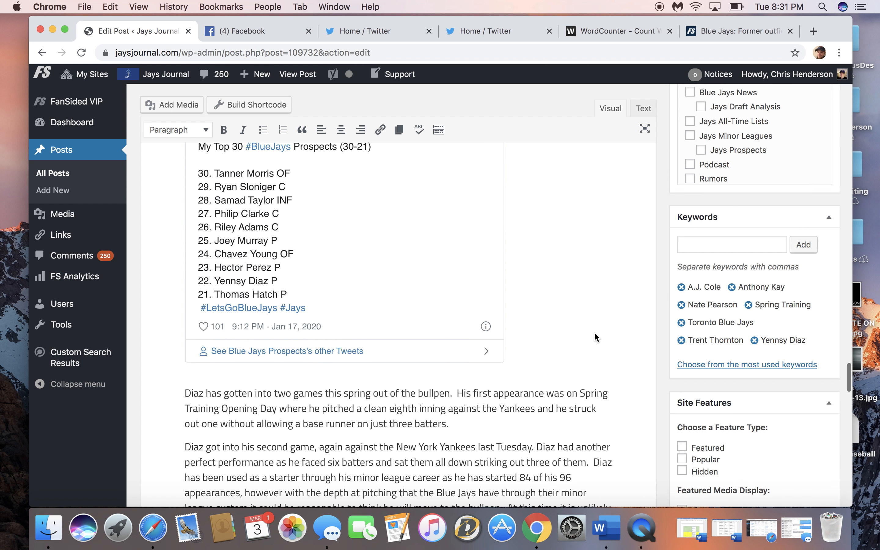
scroll(595, 332, "down", 8)
scroll(594, 332, "down", 3)
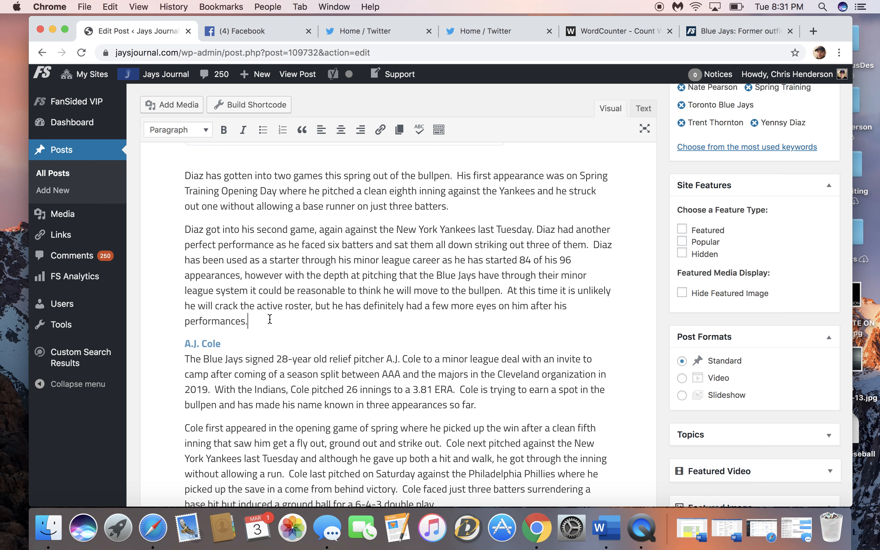
left_click(249, 105)
scroll(560, 275, "down", 5)
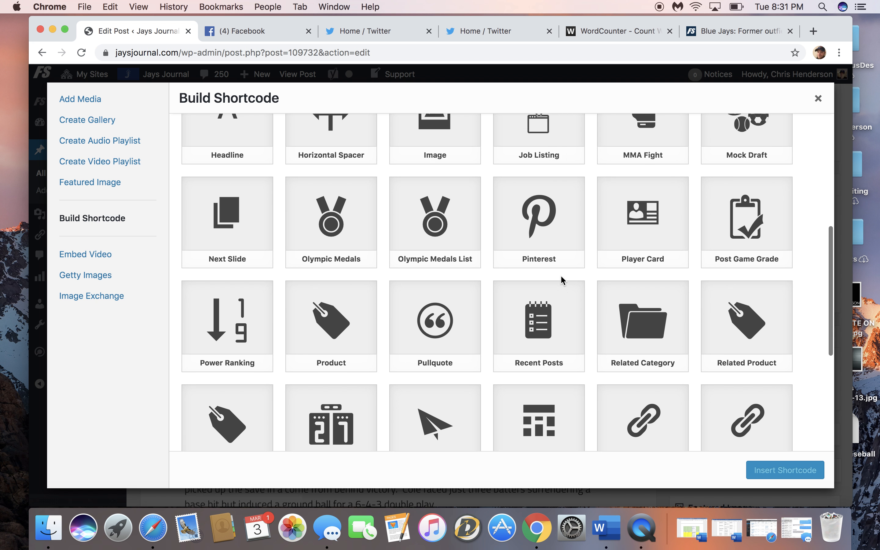
scroll(561, 277, "down", 1)
scroll(562, 280, "down", 1)
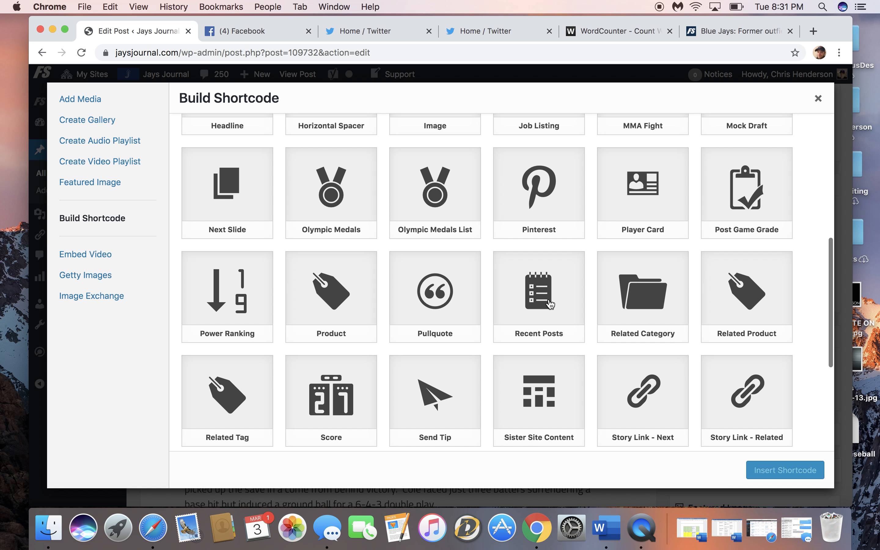
left_click(642, 309)
left_click(782, 470)
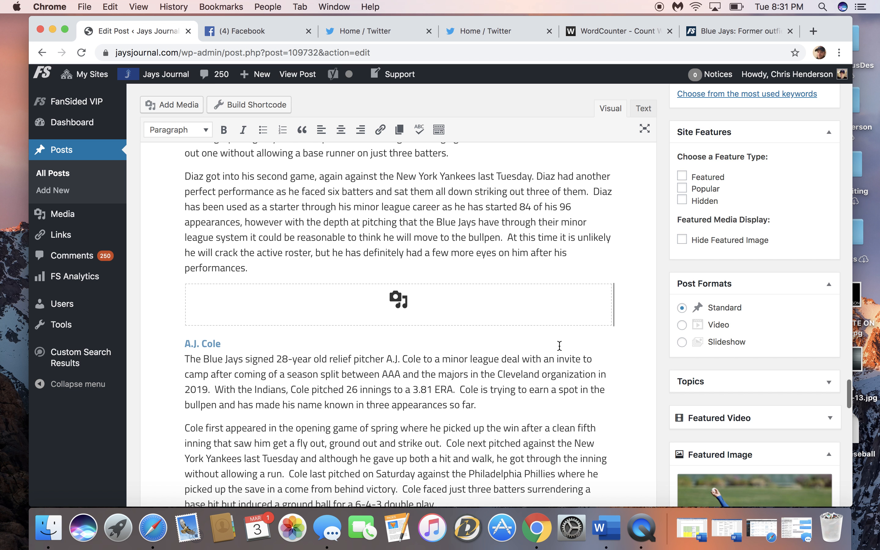
scroll(519, 301, "down", 5)
scroll(519, 301, "up", 15)
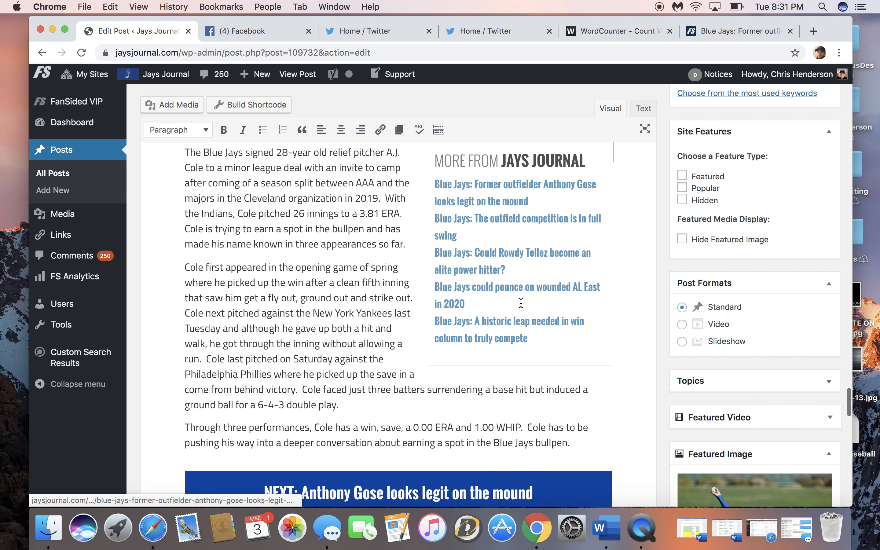
scroll(520, 302, "up", 10)
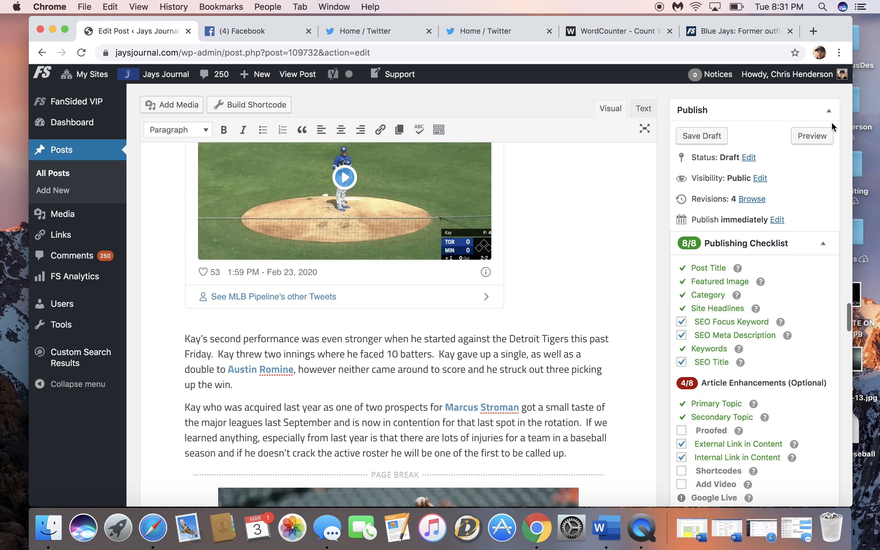
left_click(811, 135)
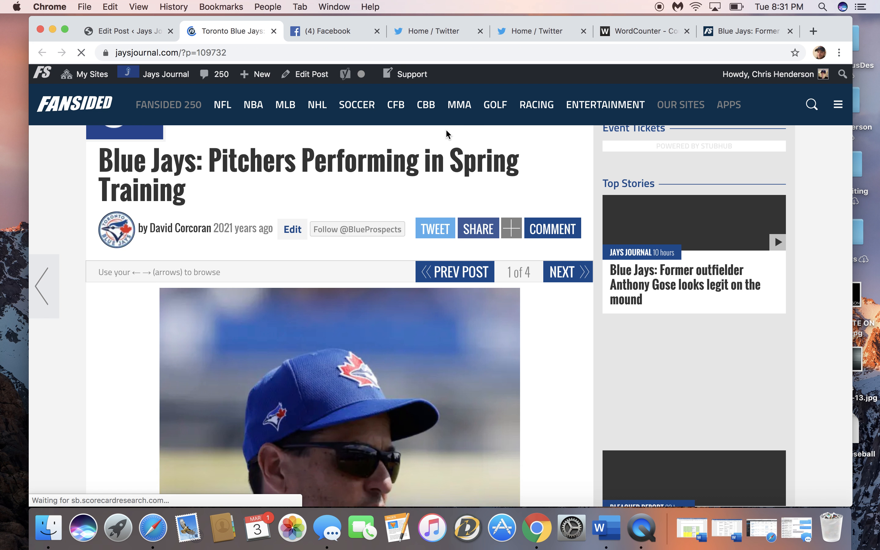
scroll(446, 132, "down", 20)
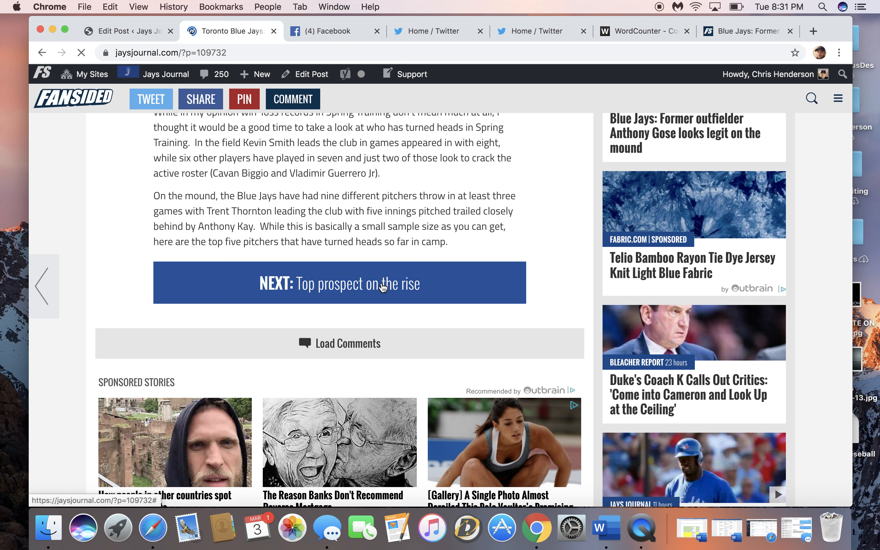
left_click(380, 286)
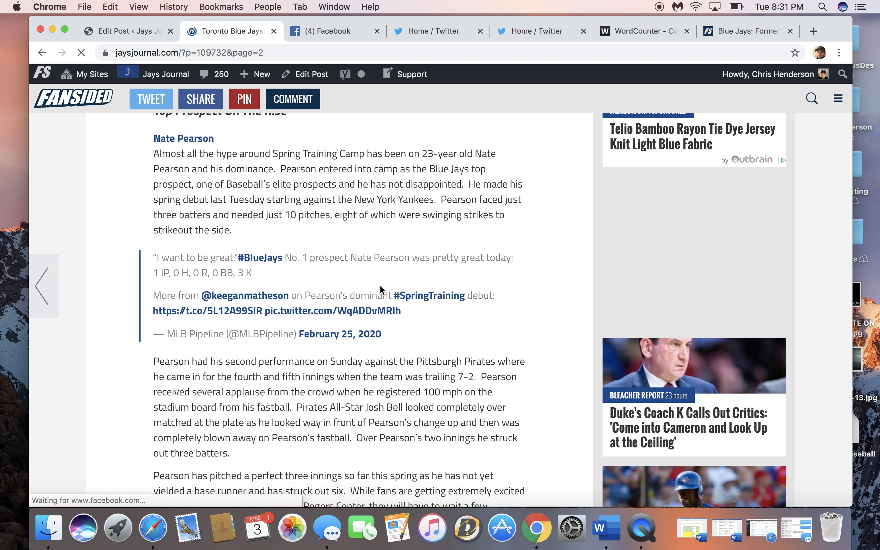
scroll(513, 250, "down", 15)
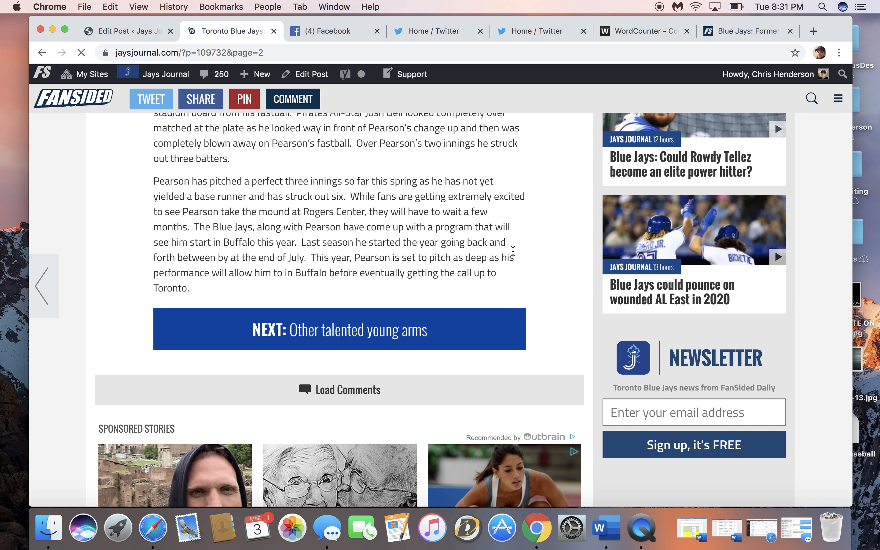
left_click(403, 325)
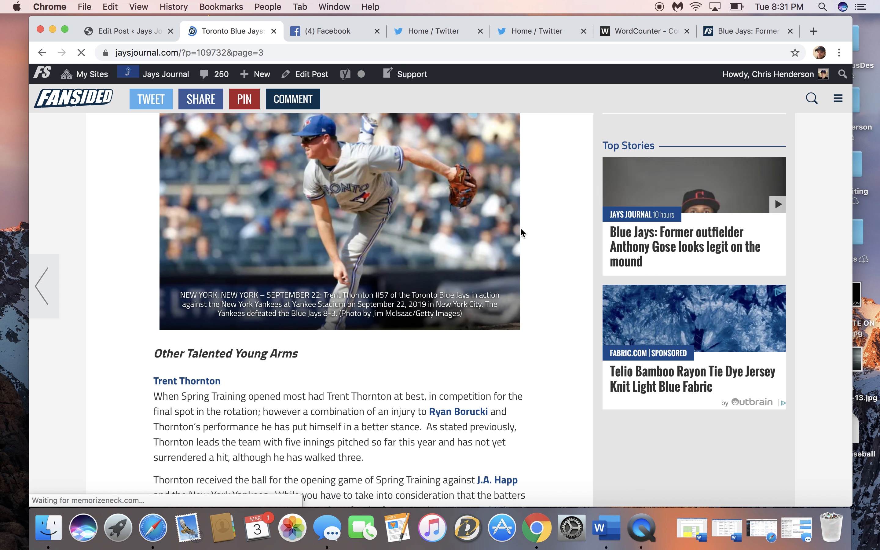
scroll(496, 350, "down", 5)
scroll(496, 350, "down", 20)
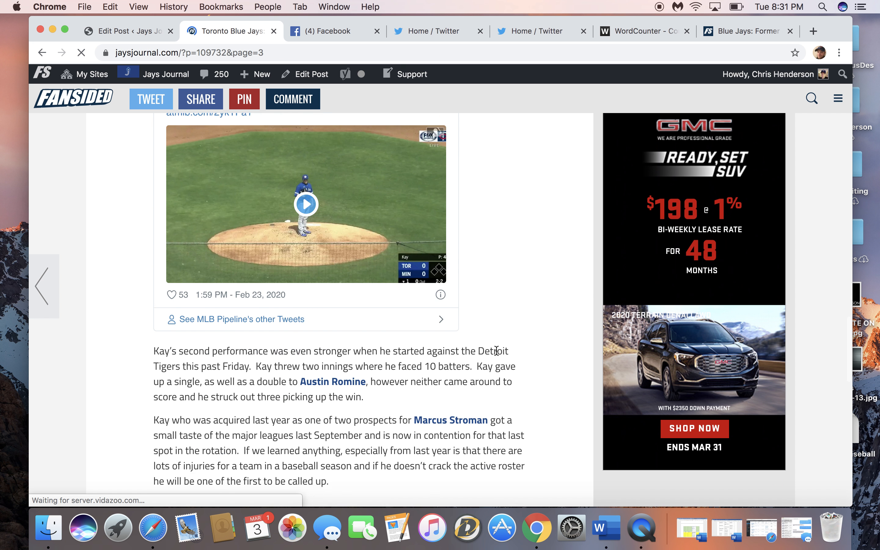
scroll(496, 350, "down", 6)
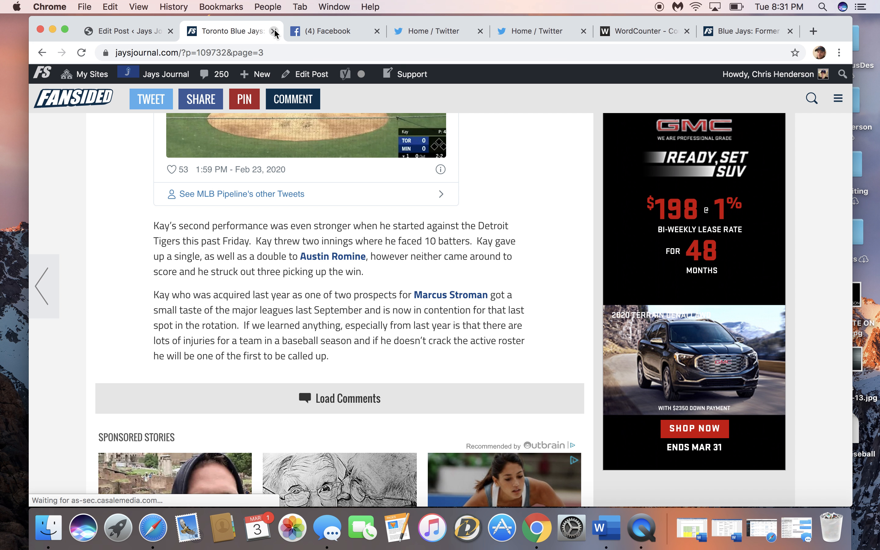
key("cmd+w")
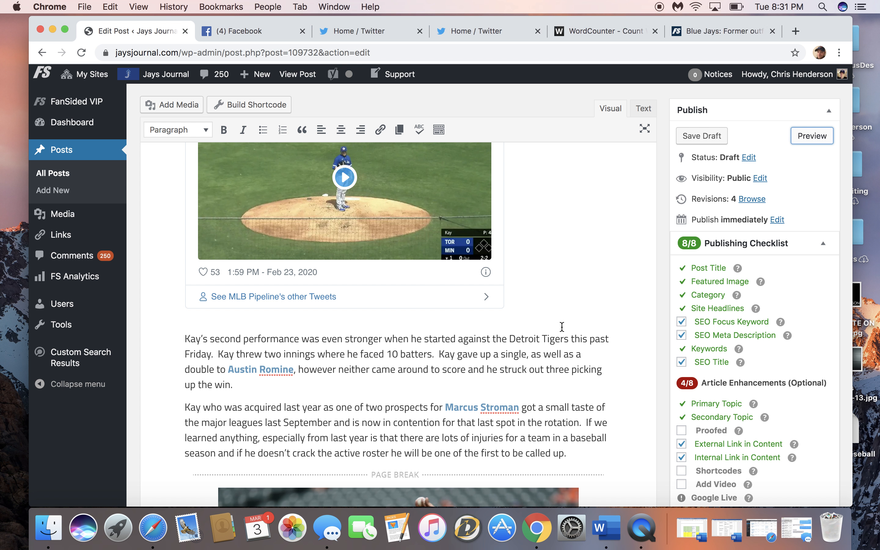
Insert a Next Slide shortcode with the teaser "Next slicde" below the last Anthony Kay paragraph, before the page break
scroll(562, 327, "down", 5)
key("Return")
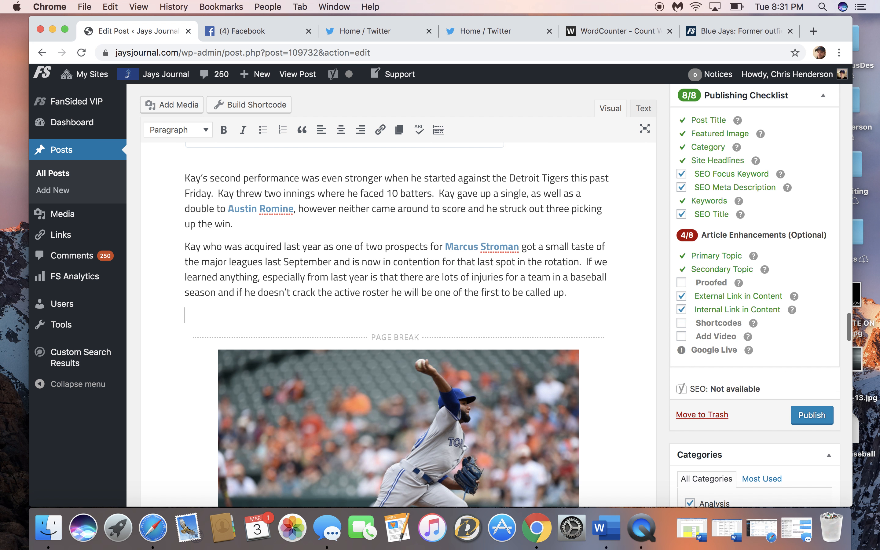
left_click(254, 105)
scroll(336, 169, "down", 8)
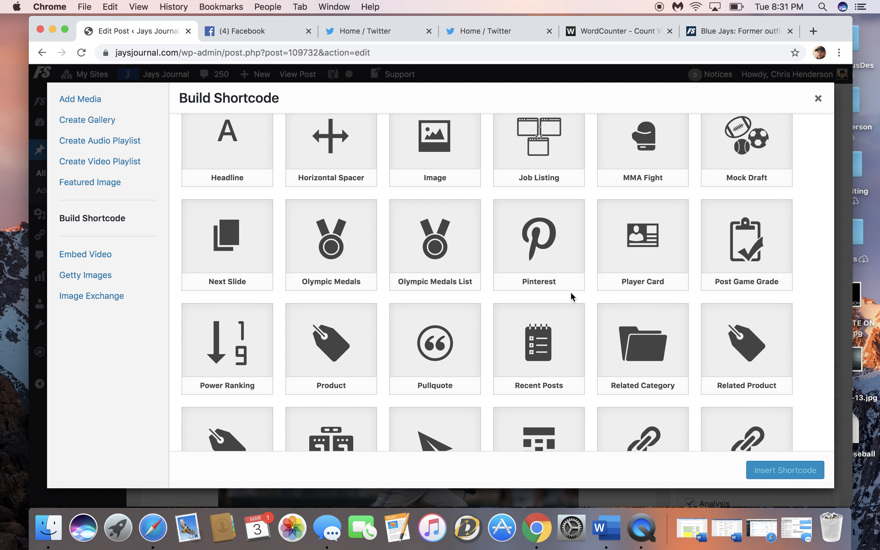
scroll(569, 295, "down", 5)
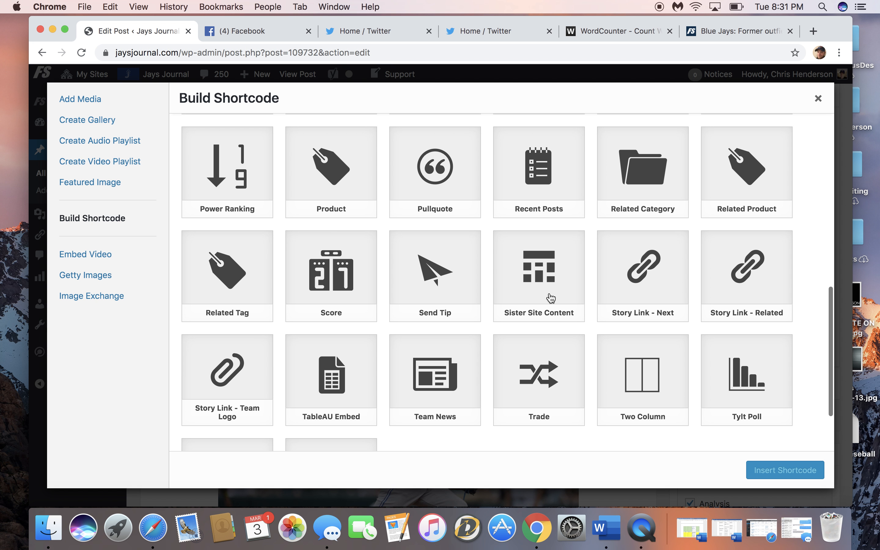
scroll(353, 271, "up", 4)
left_click(247, 217)
left_click(225, 178)
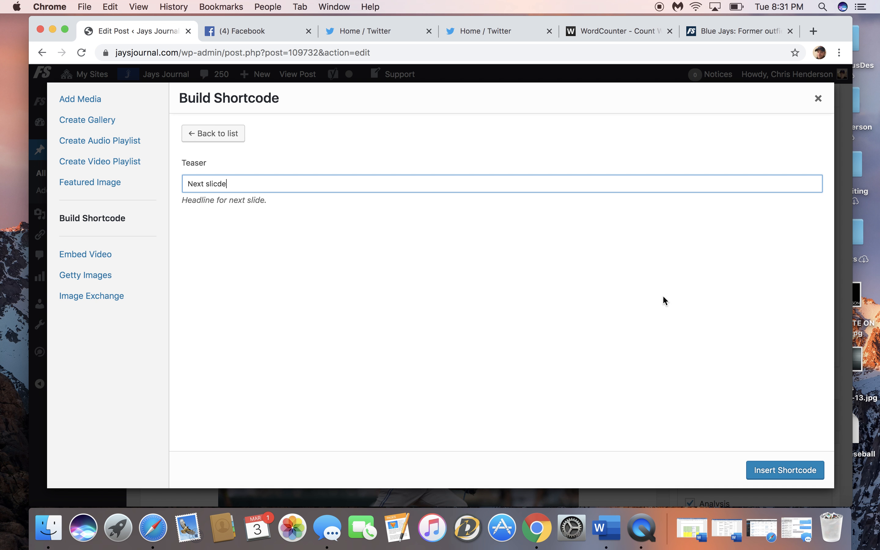
type("Next slicde")
left_click(789, 471)
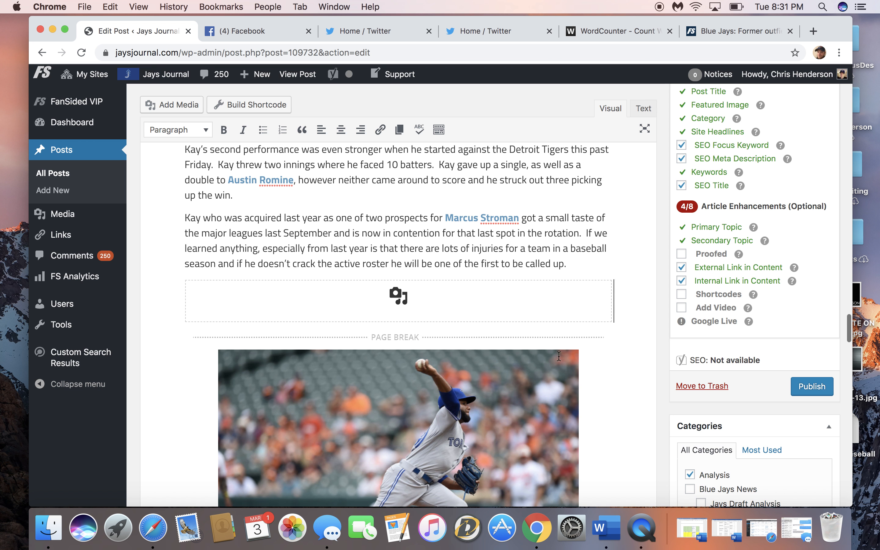
Preview the post and follow its next-slide links from the intro through the Pearson slide to the end of the Anthony Kay section
scroll(785, 230, "up", 5)
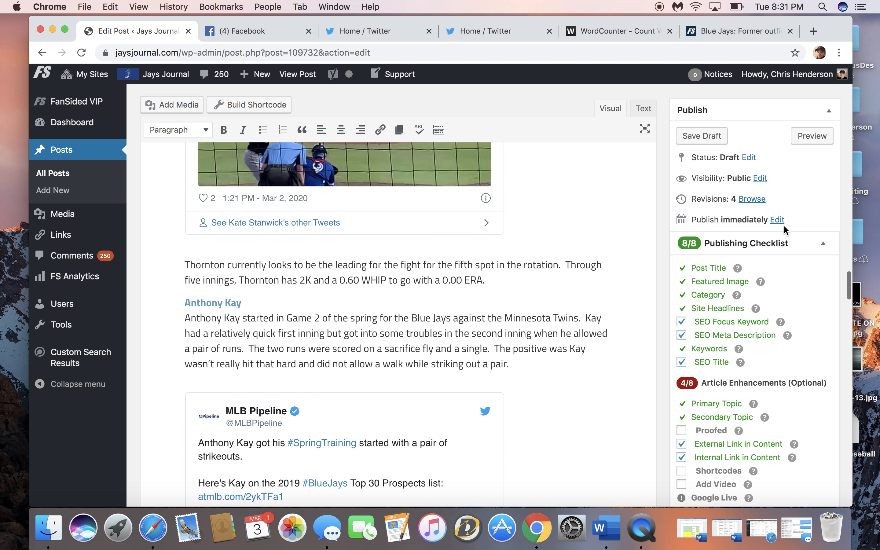
left_click(818, 142)
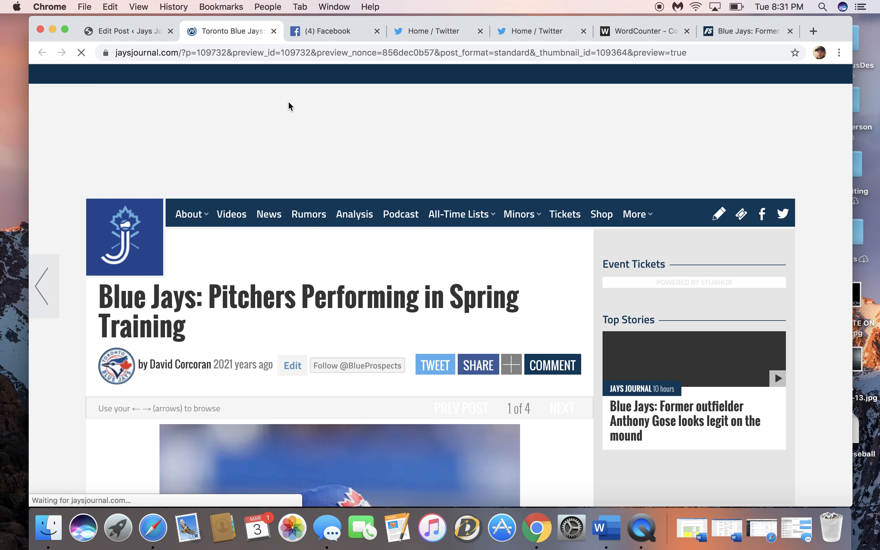
scroll(495, 251, "down", 10)
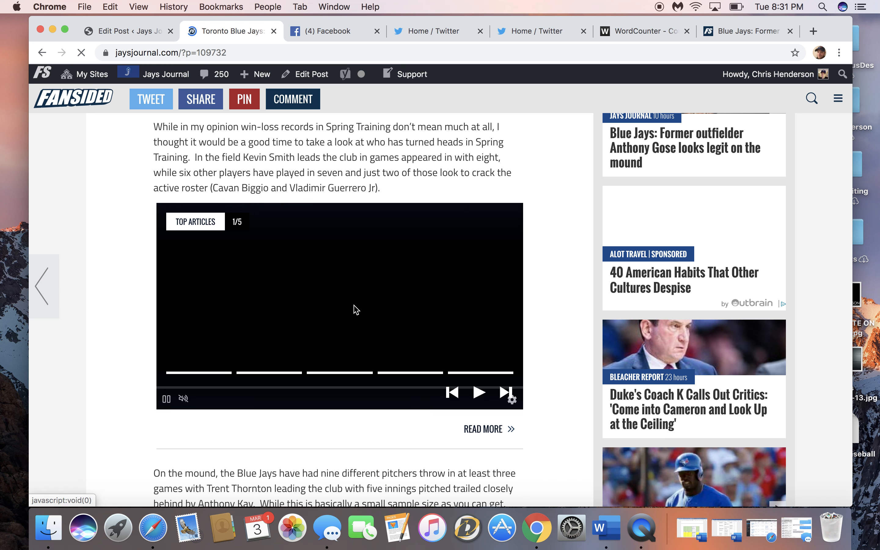
scroll(519, 299, "down", 5)
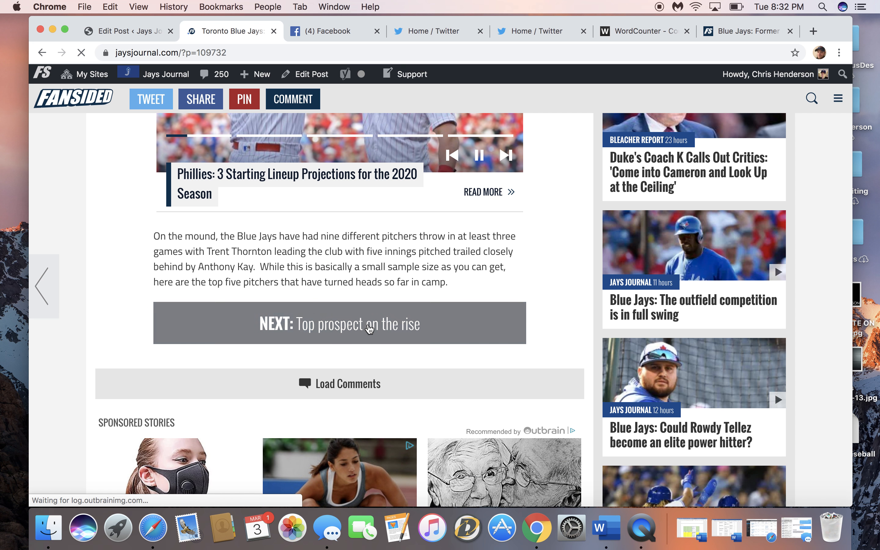
left_click(369, 325)
scroll(480, 260, "down", 10)
scroll(480, 263, "down", 10)
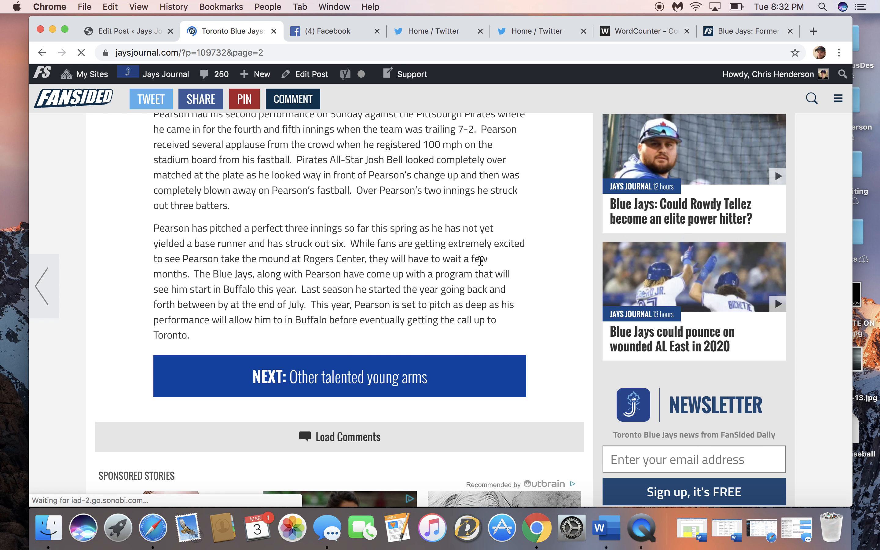
left_click(398, 351)
scroll(497, 253, "down", 15)
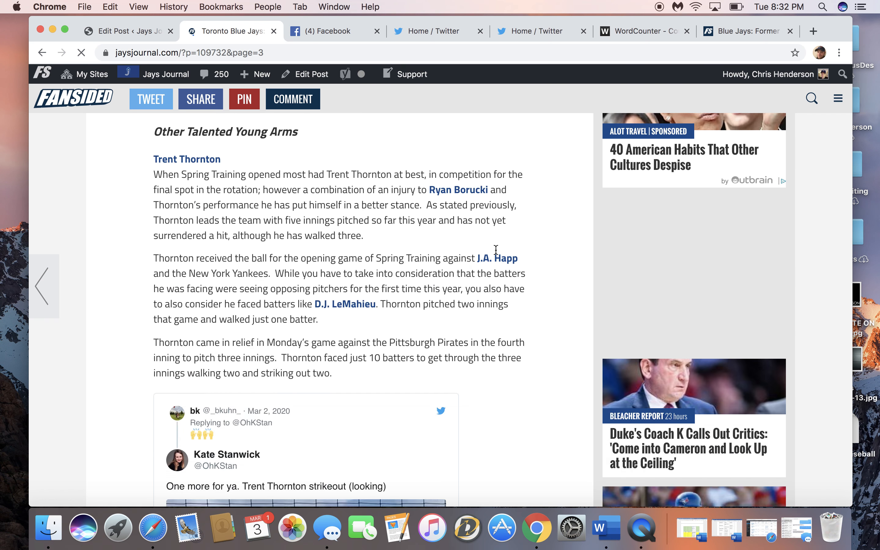
scroll(495, 250, "down", 5)
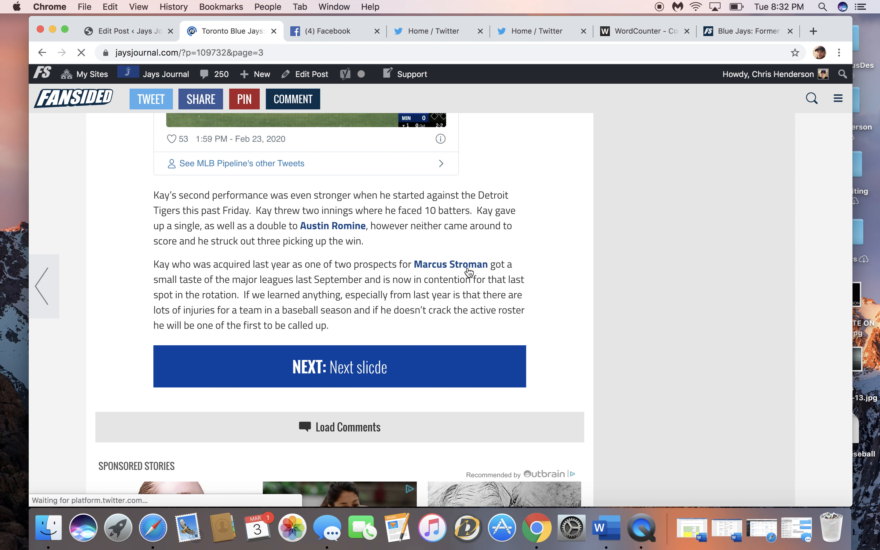
Follow the "Next slicde" link to the last slide and examine its related-articles box beside A.J. Cole and the story link above the Conclusion
left_click(440, 366)
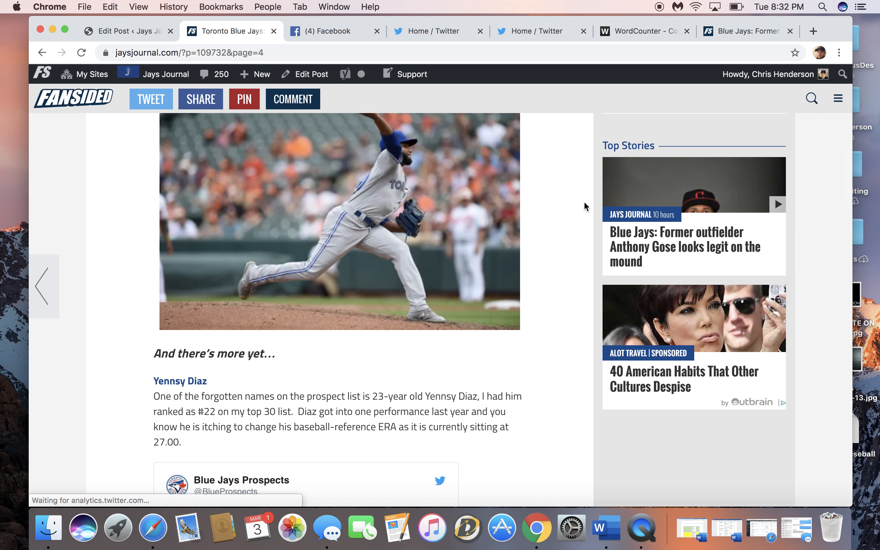
scroll(581, 154, "down", 10)
scroll(580, 153, "down", 20)
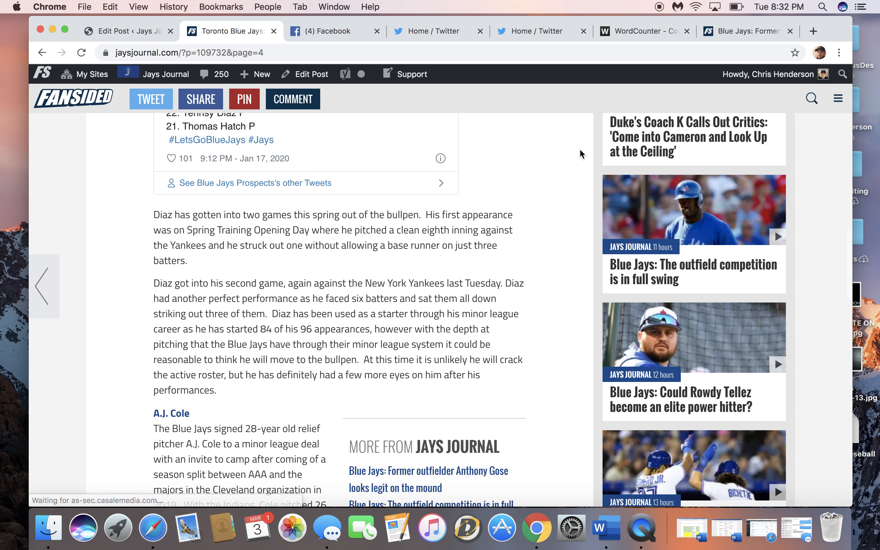
scroll(580, 150, "down", 6)
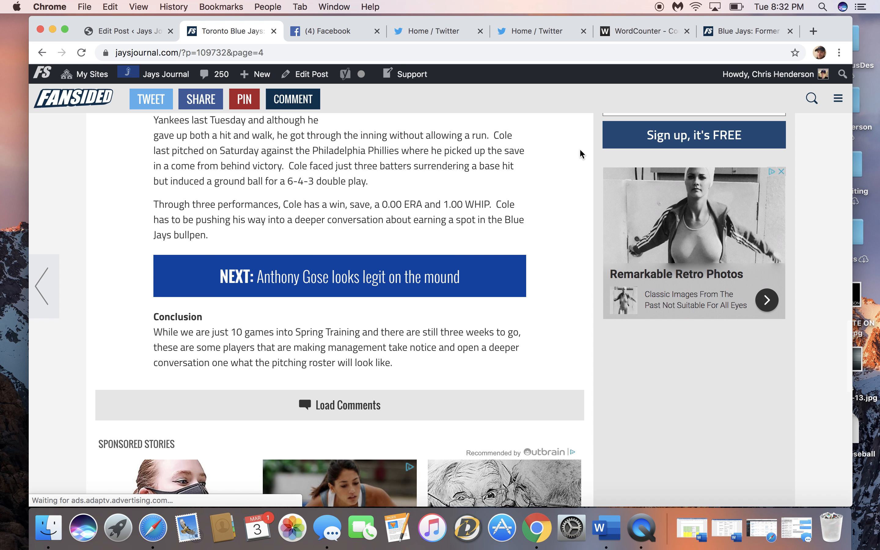
scroll(579, 150, "up", 20)
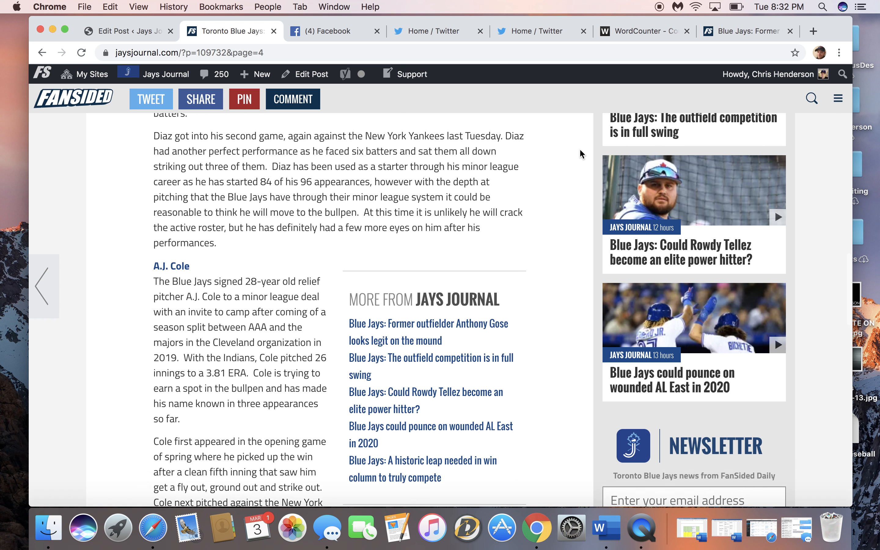